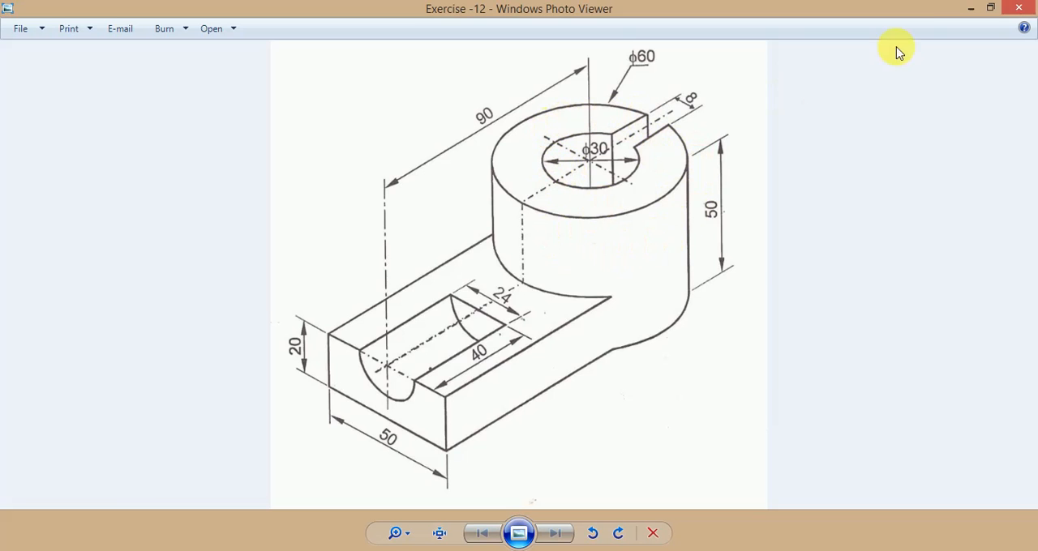
Switch from the exercise drawing to SolidWorks and create a new part document.
{"action": "left_click", "coordinate": [974, 10]}
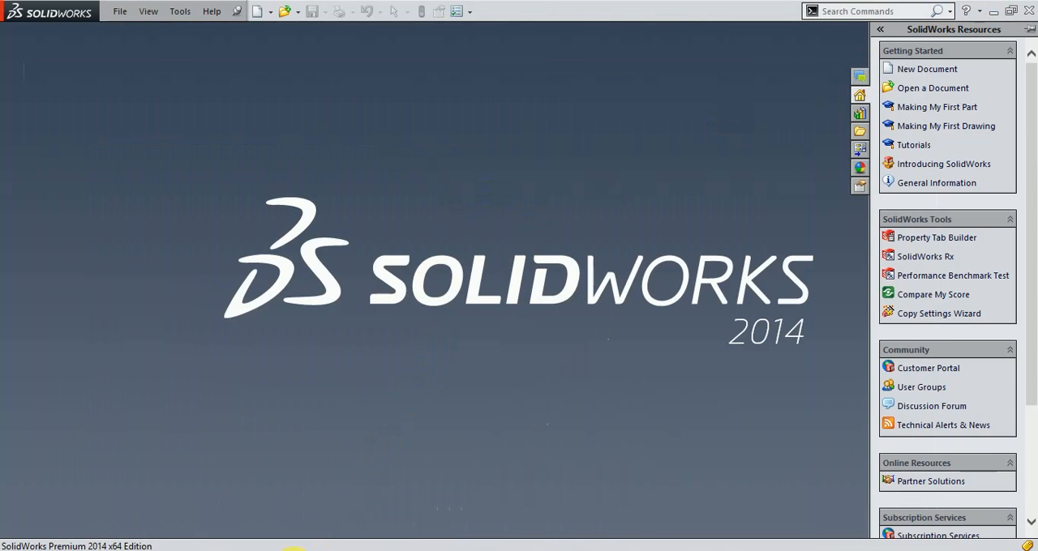
{"action": "left_click", "coordinate": [347, 550]}
{"action": "left_click", "coordinate": [297, 550]}
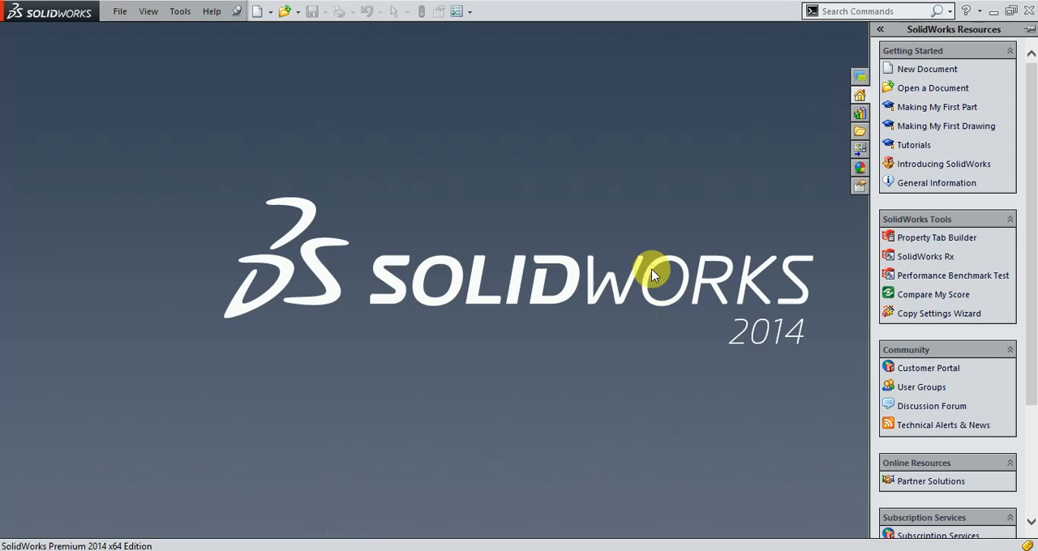
{"action": "left_click", "coordinate": [258, 13]}
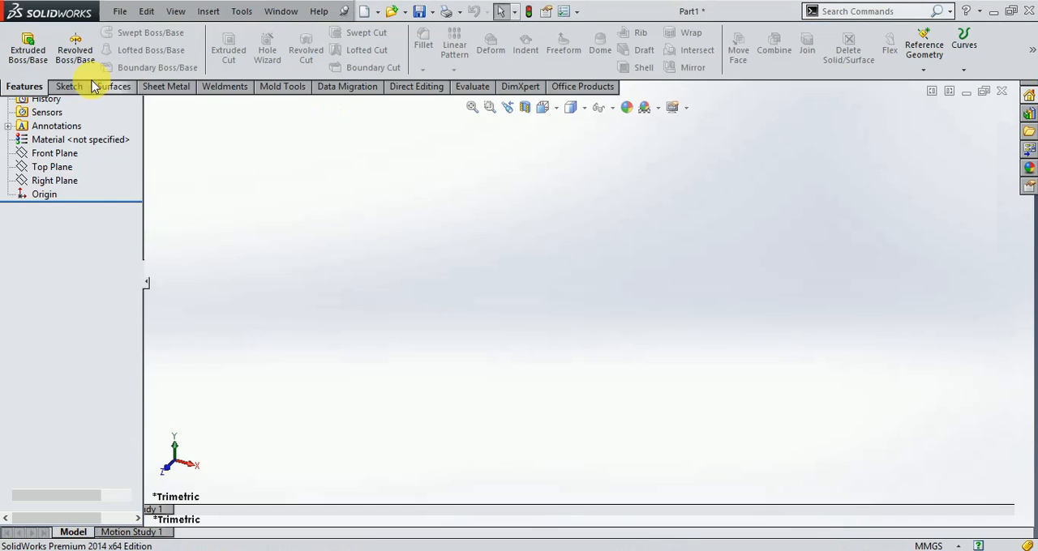
Start a new sketch on the Top Plane.
{"action": "left_click", "coordinate": [66, 86]}
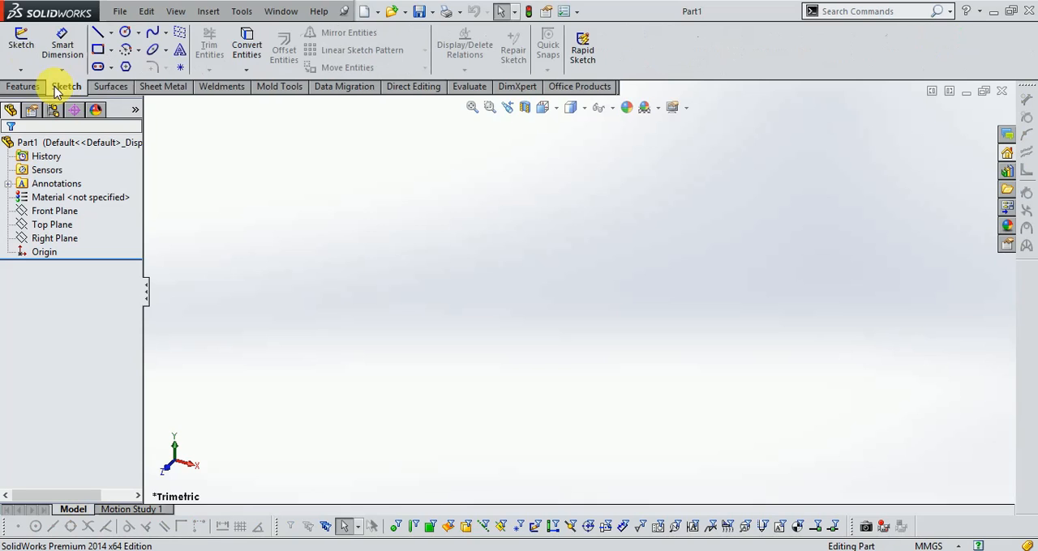
{"action": "left_click", "coordinate": [22, 44]}
{"action": "left_click", "coordinate": [747, 310]}
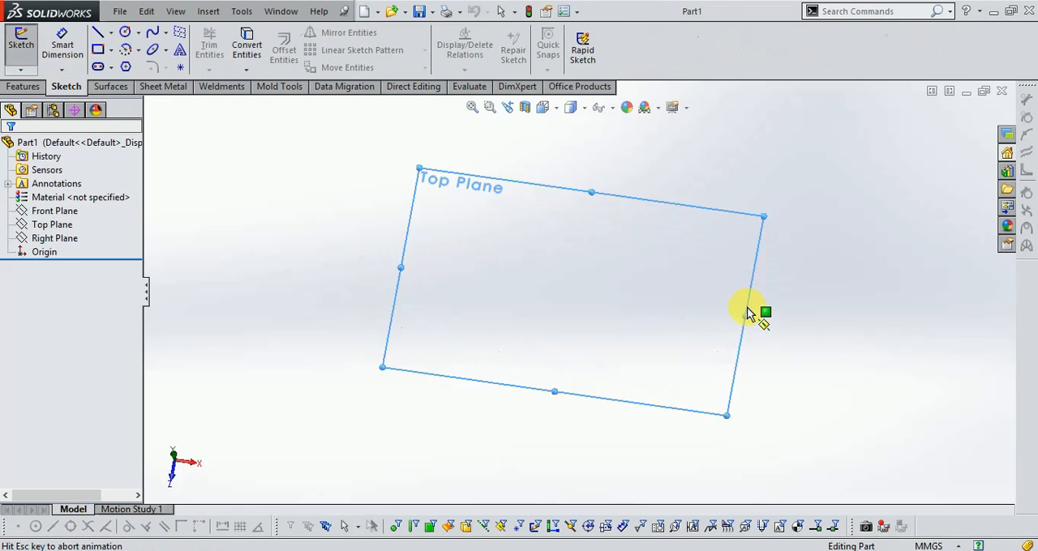
Sketch two concentric circles centred on the origin, with radii of about 25 mm and 39 mm.
{"action": "left_click", "coordinate": [125, 32]}
{"action": "left_click", "coordinate": [577, 292]}
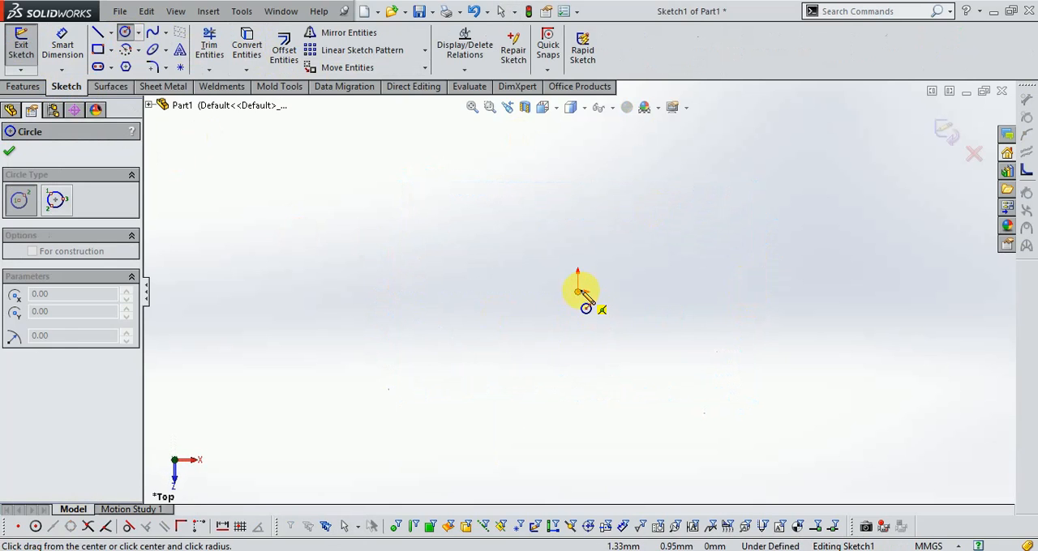
{"action": "left_click", "coordinate": [613, 328]}
{"action": "left_click", "coordinate": [577, 292]}
{"action": "left_click", "coordinate": [630, 344]}
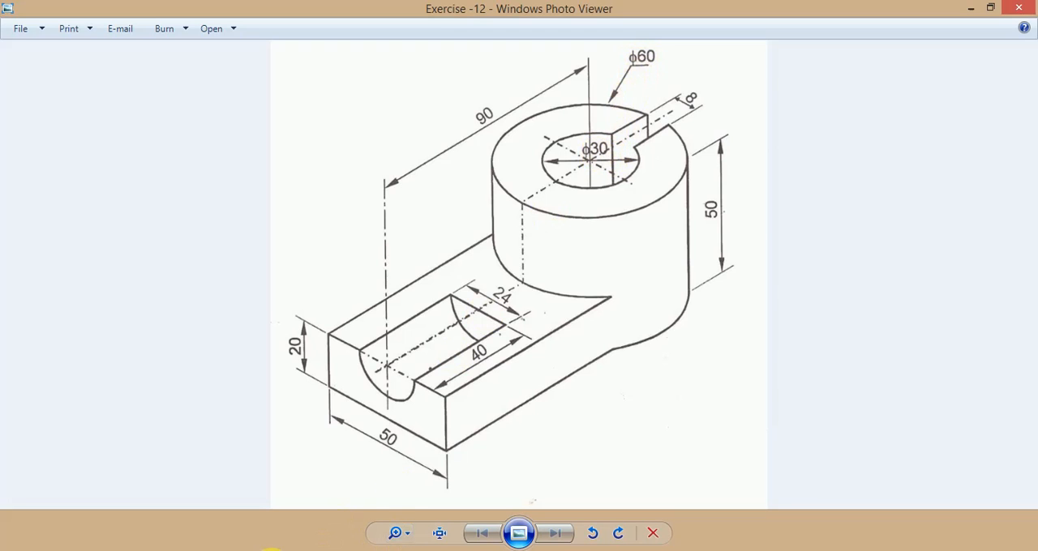
Check the exercise drawing and dimension the outer circle's diameter as 60 mm.
{"action": "mouse_move", "coordinate": [288, 550]}
{"action": "left_click", "coordinate": [314, 533]}
{"action": "left_click", "coordinate": [49, 35]}
{"action": "left_click", "coordinate": [612, 236]}
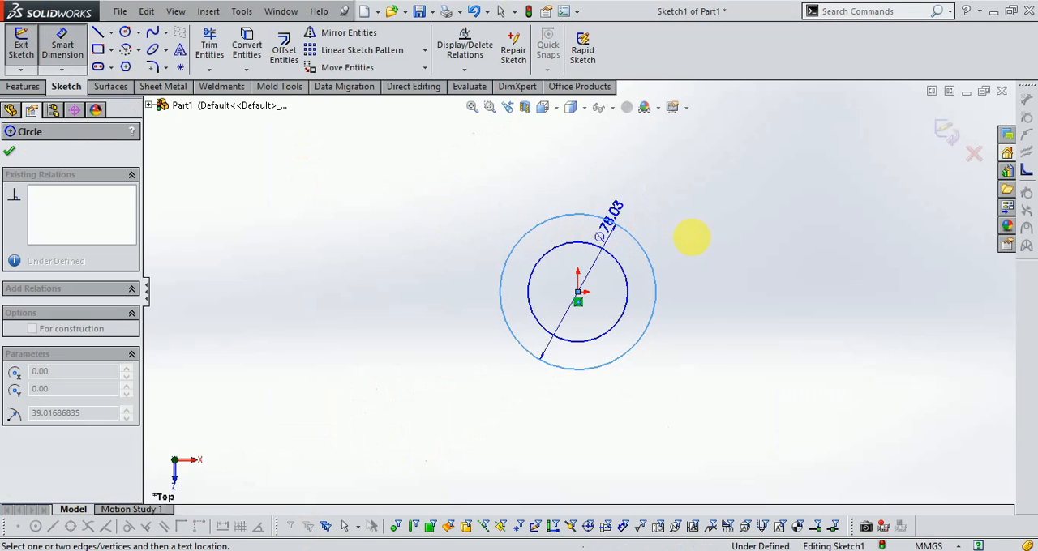
{"action": "left_click", "coordinate": [716, 235]}
{"action": "type", "text": "60"}
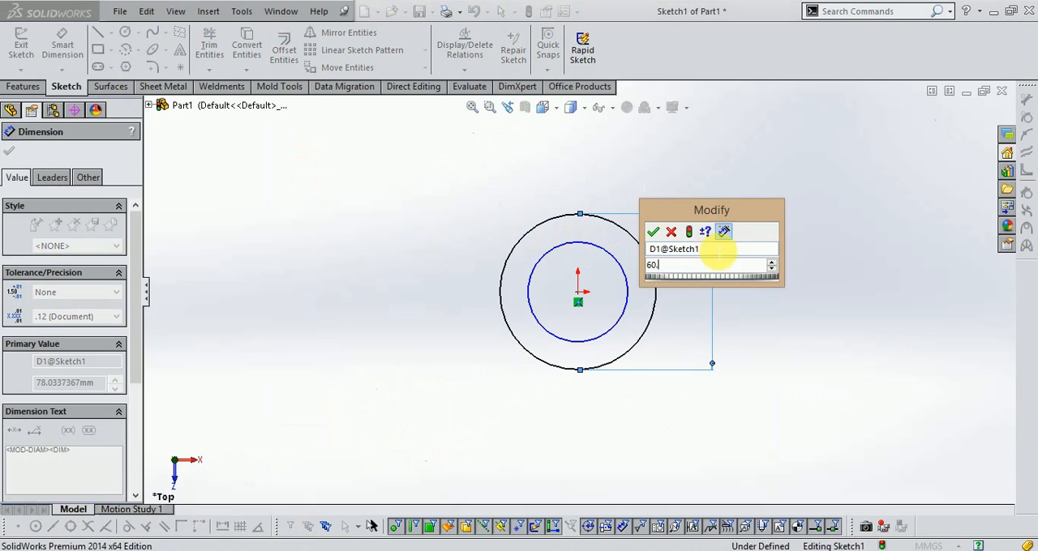
{"action": "key", "text": "Return"}
Dimension the inner circle's diameter as 30 mm.
{"action": "left_click", "coordinate": [634, 290]}
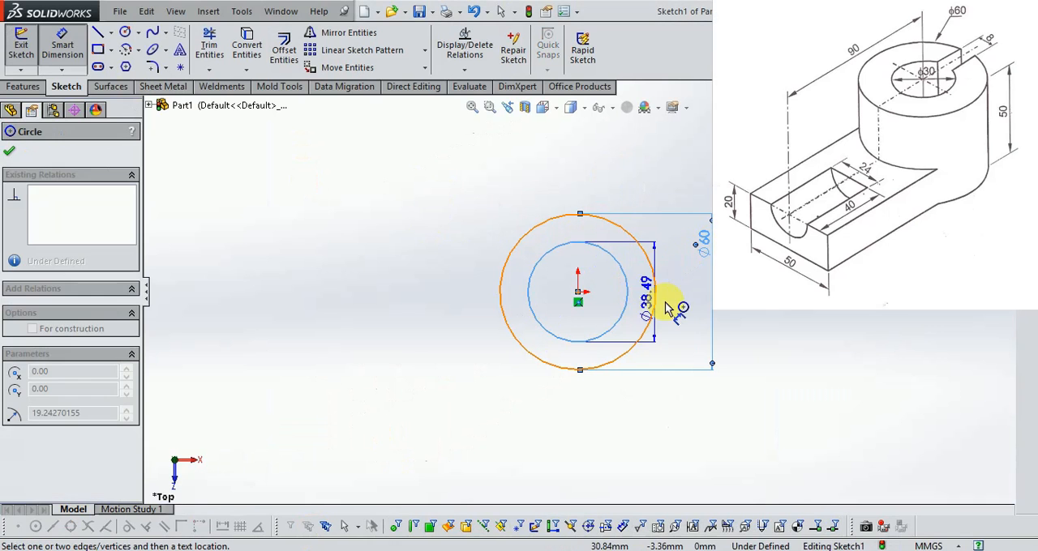
{"action": "left_click", "coordinate": [679, 306]}
{"action": "type", "text": "30"}
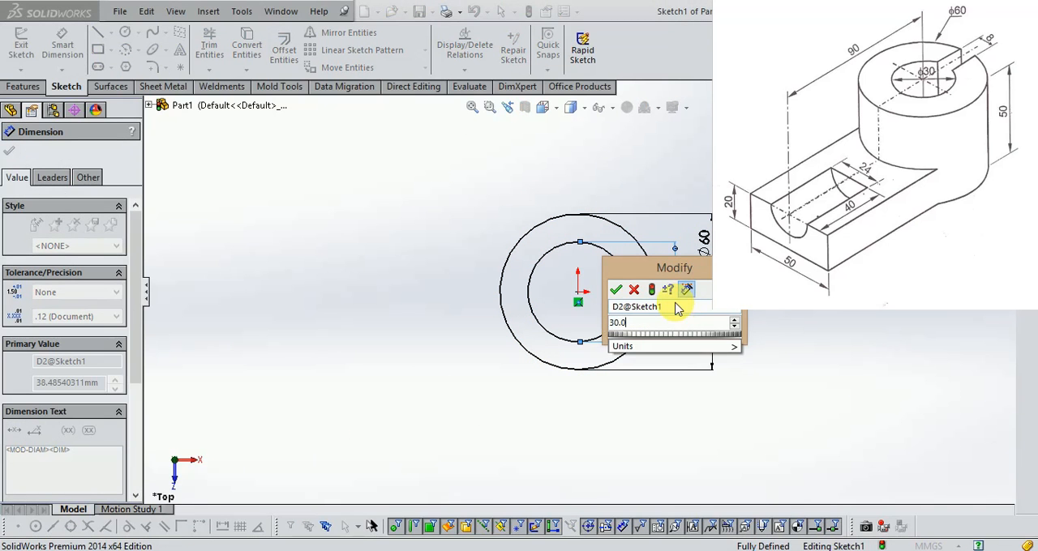
{"action": "key", "text": "Return"}
{"action": "scroll", "coordinate": [669, 299], "scroll_direction": "down", "scroll_amount": 2}
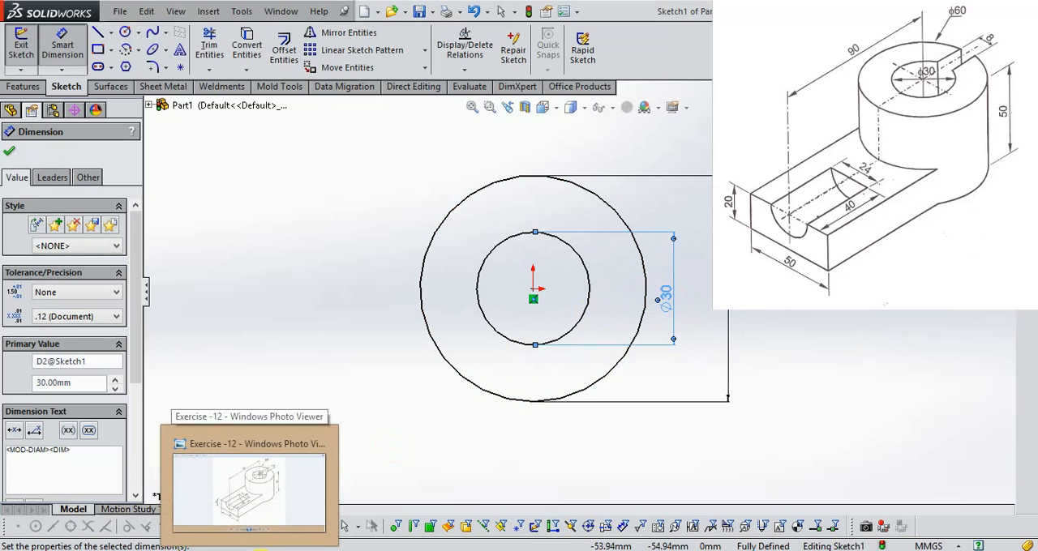
Consult the exercise drawing and sketch a horizontal centerline from the origin to the right, past the outer circle.
{"action": "left_click", "coordinate": [261, 550]}
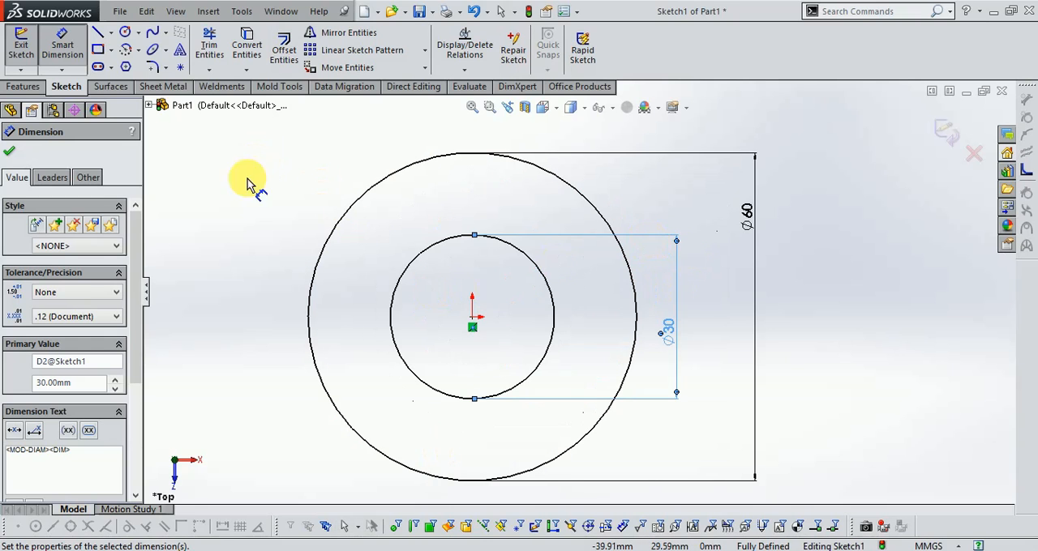
{"action": "left_click", "coordinate": [110, 33]}
{"action": "left_click", "coordinate": [129, 65]}
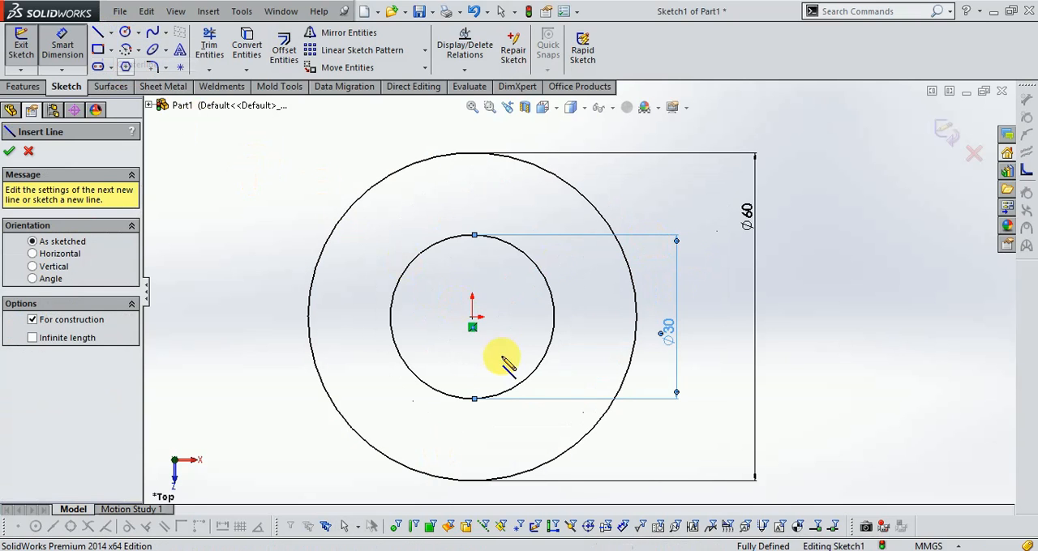
{"action": "left_click", "coordinate": [473, 316]}
{"action": "left_click", "coordinate": [710, 316]}
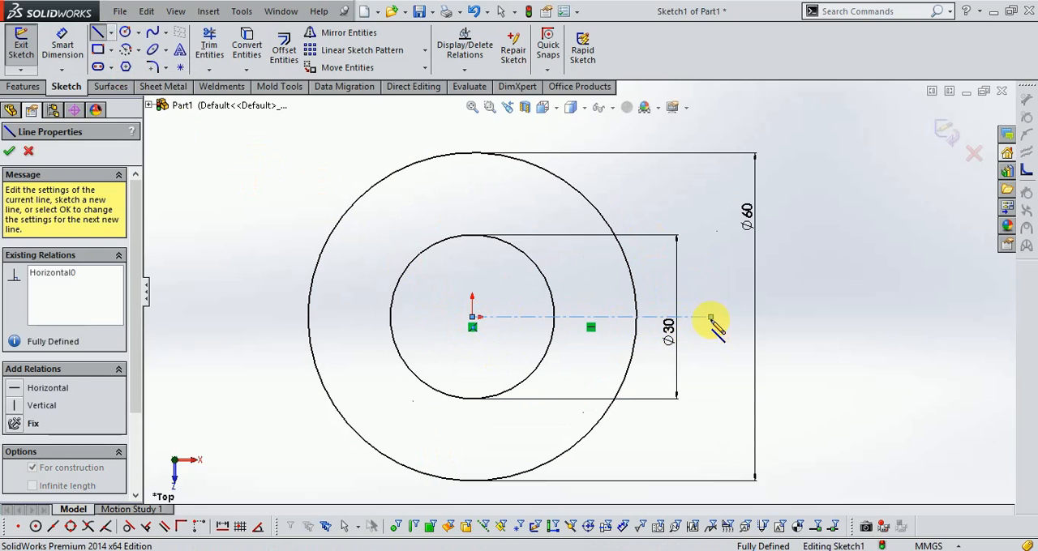
Sketch a horizontal line about 21.5 mm long just above the centerline, crossing both circles on their right side.
{"action": "left_click", "coordinate": [97, 34]}
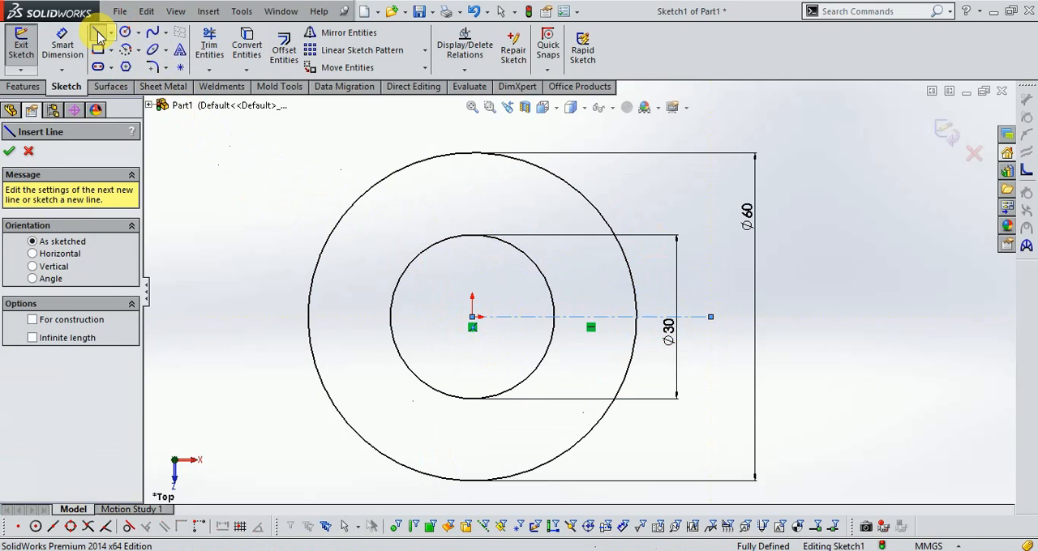
{"action": "left_click", "coordinate": [97, 34]}
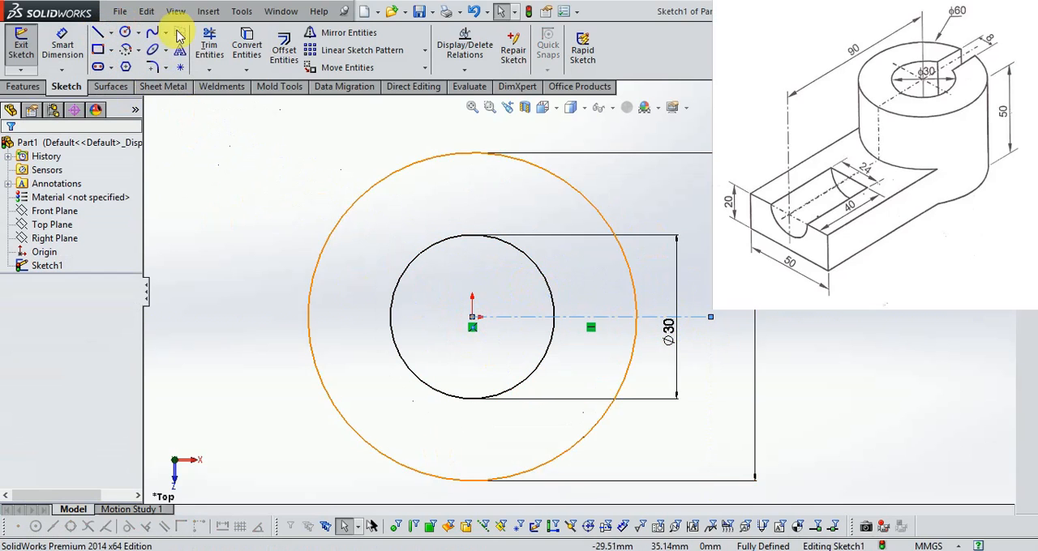
{"action": "left_click", "coordinate": [98, 34]}
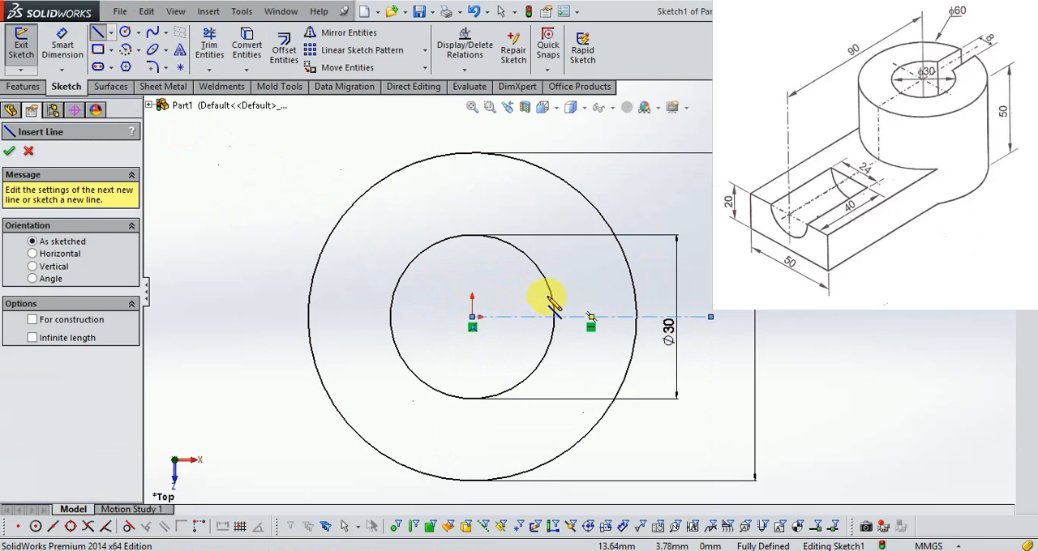
{"action": "left_click", "coordinate": [531, 294]}
{"action": "left_click", "coordinate": [649, 294]}
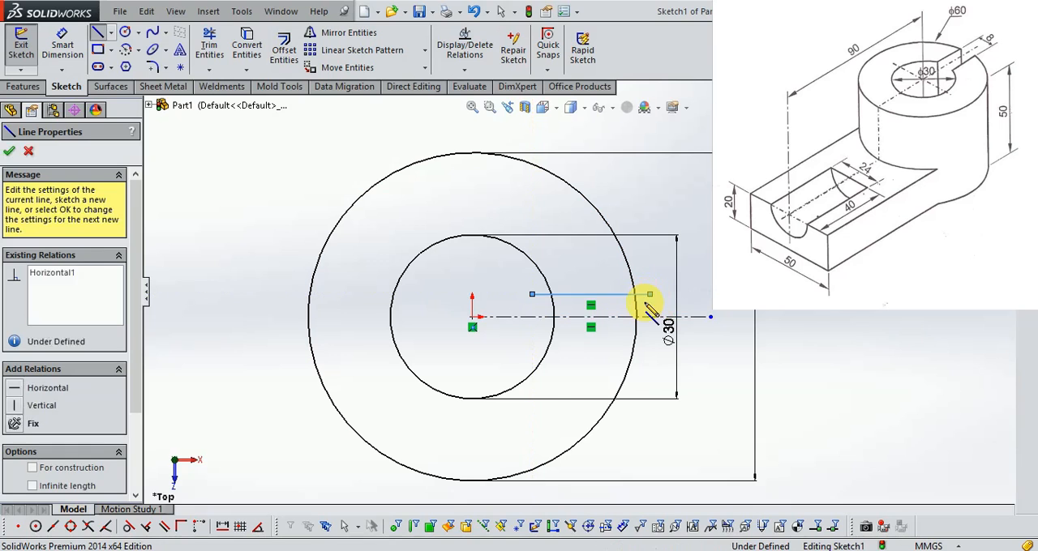
{"action": "key", "text": "Escape"}
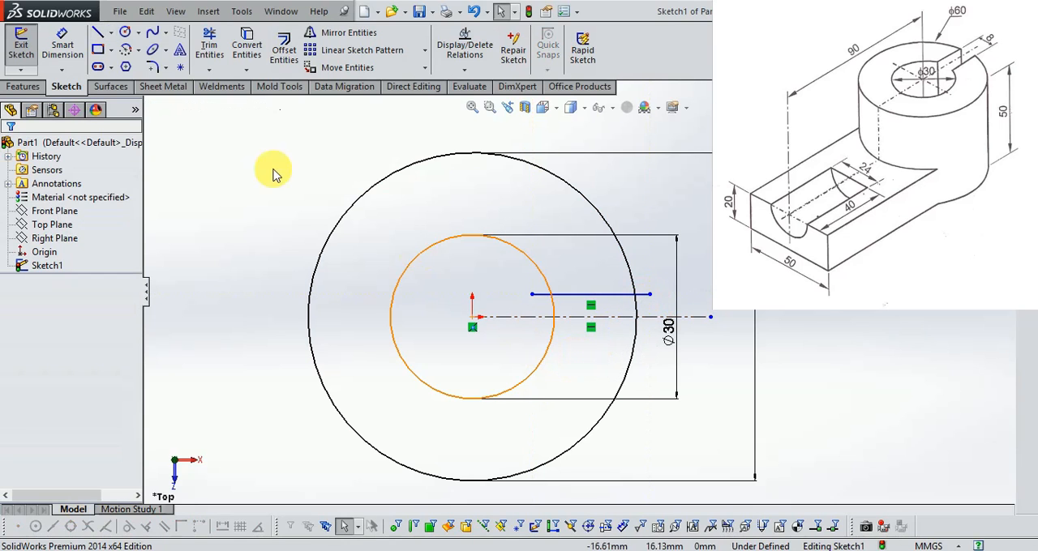
Sketch a second horizontal line below the centerline, with its endpoints aligned to those of the upper line.
{"action": "left_click", "coordinate": [98, 34]}
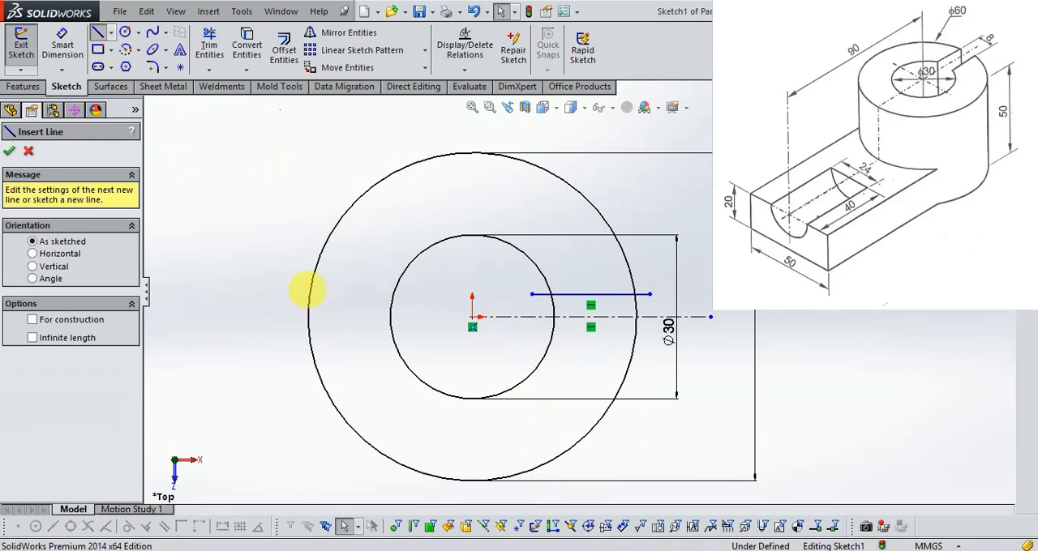
{"action": "left_click", "coordinate": [532, 340]}
{"action": "left_click", "coordinate": [649, 340]}
{"action": "scroll", "coordinate": [665, 347], "scroll_direction": "down", "scroll_amount": 3}
{"action": "key", "text": "Escape"}
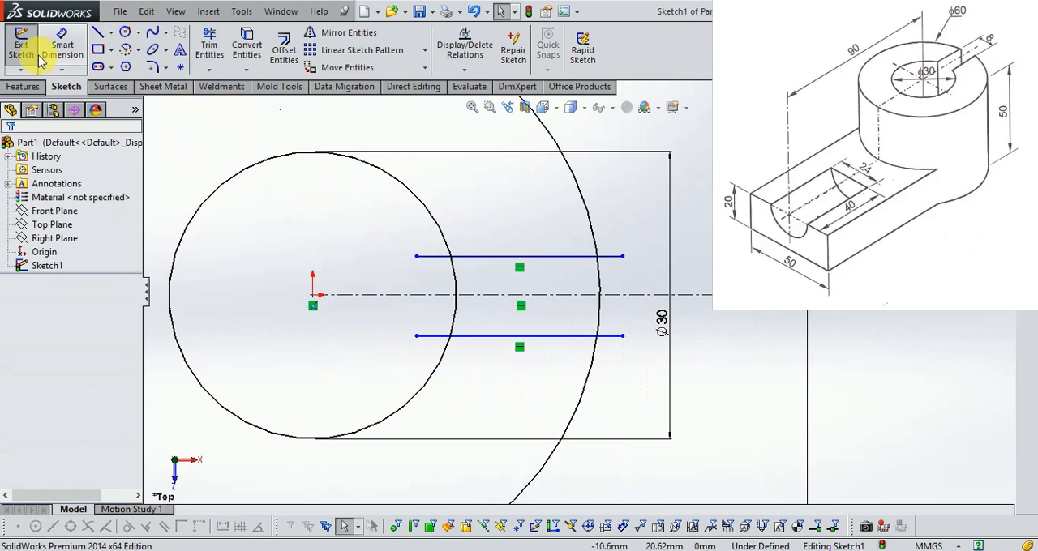
Set the distance between the upper slot line and the centerline to 4 mm.
{"action": "left_click", "coordinate": [62, 45]}
{"action": "left_click", "coordinate": [608, 258]}
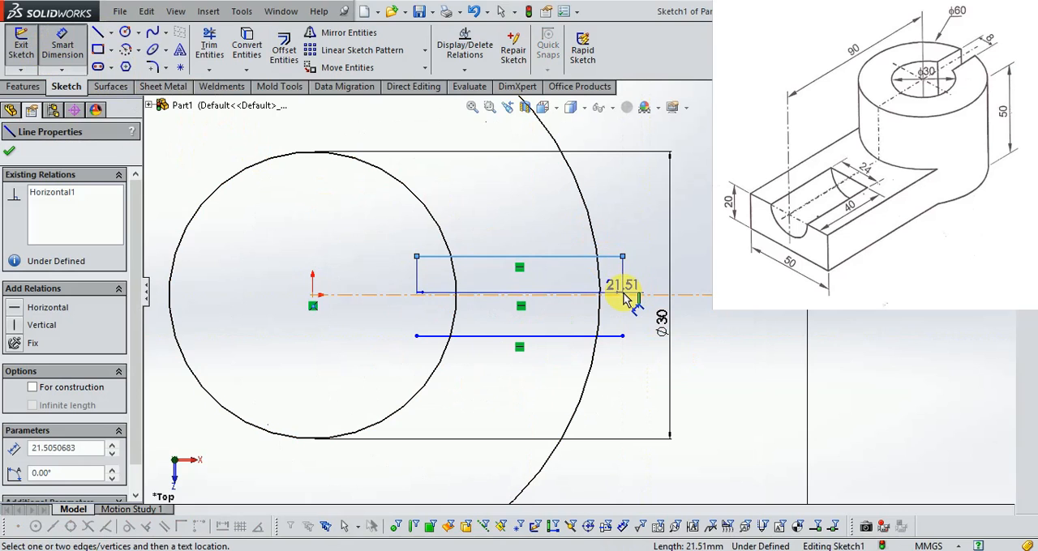
{"action": "left_click", "coordinate": [624, 295]}
{"action": "left_click", "coordinate": [640, 277]}
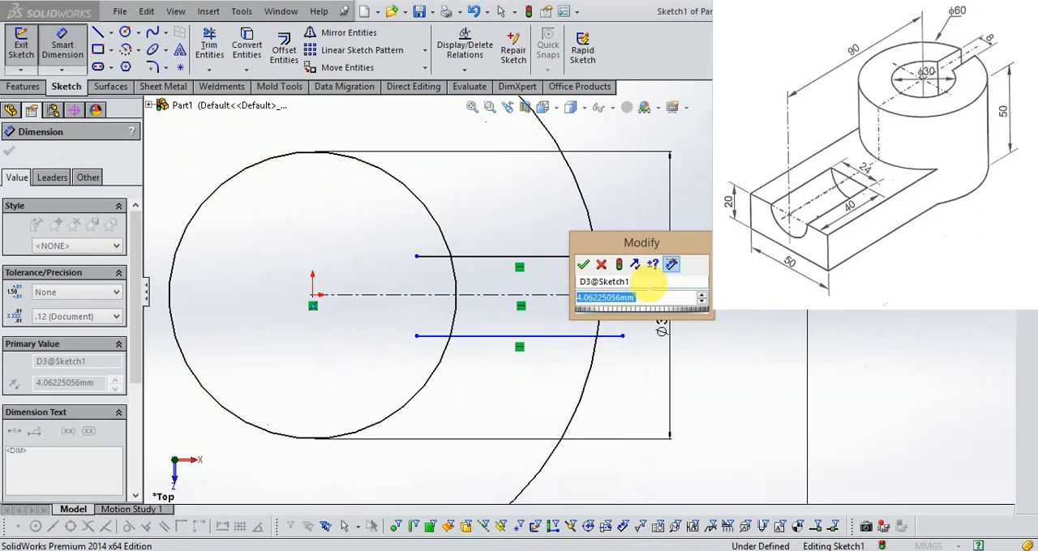
{"action": "type", "text": "4"}
{"action": "key", "text": "Return"}
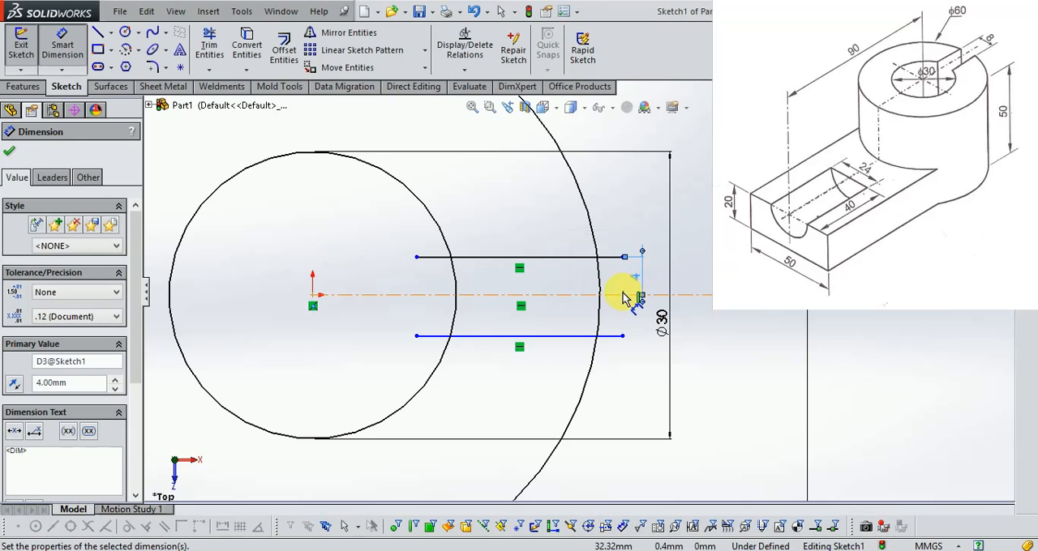
Set the distance between the lower slot line and the centerline to 4 mm.
{"action": "left_click", "coordinate": [621, 294]}
{"action": "left_click", "coordinate": [621, 334]}
{"action": "left_click", "coordinate": [631, 324]}
{"action": "type", "text": "4"}
{"action": "key", "text": "Return"}
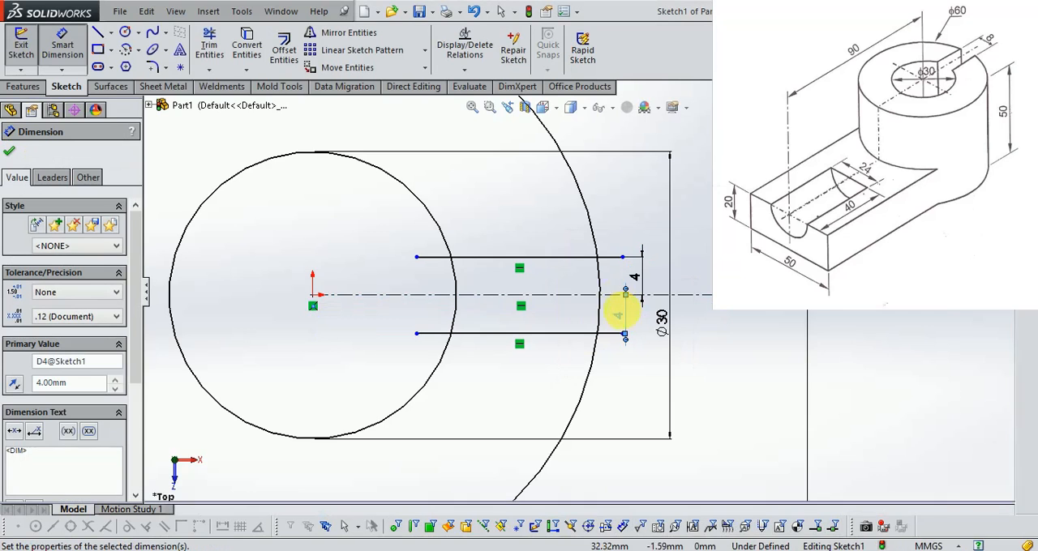
Trim the slot lines' ends inside the inner circle and the inner circle's arc between the two lines.
{"action": "scroll", "coordinate": [620, 298], "scroll_direction": "down", "scroll_amount": 1}
{"action": "left_click", "coordinate": [209, 45]}
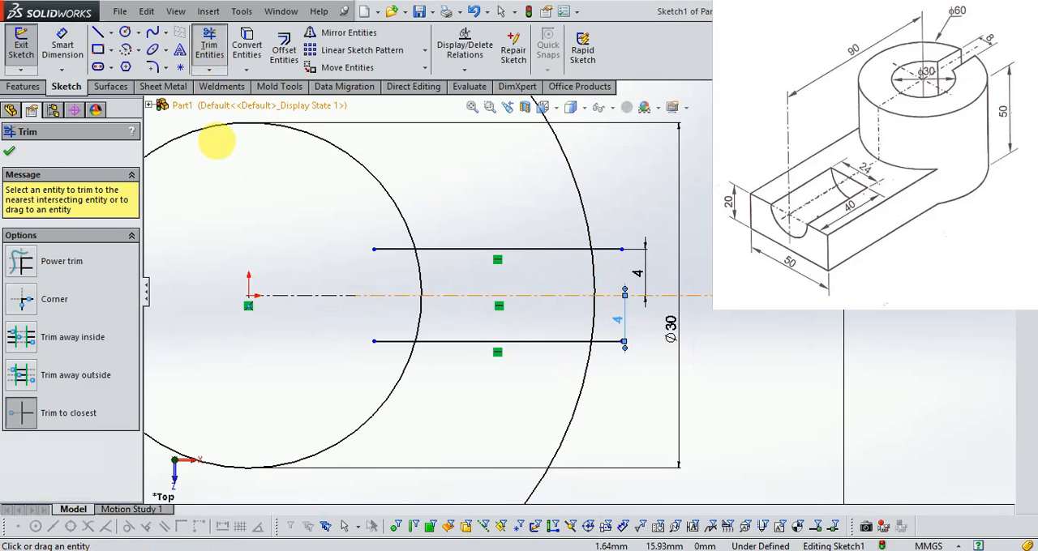
{"action": "left_click_drag", "start_coordinate": [391, 250], "coordinate": [402, 259]}
{"action": "left_click", "coordinate": [421, 272]}
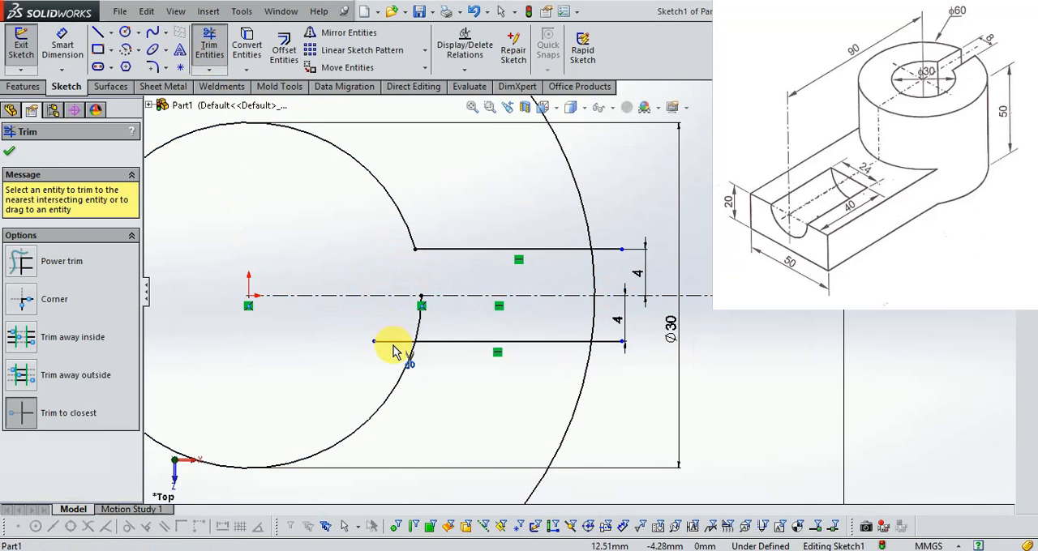
{"action": "left_click", "coordinate": [393, 347]}
Trim the slot lines' ends beyond the outer circle and the outer circle's arc between the two lines.
{"action": "left_click", "coordinate": [608, 249]}
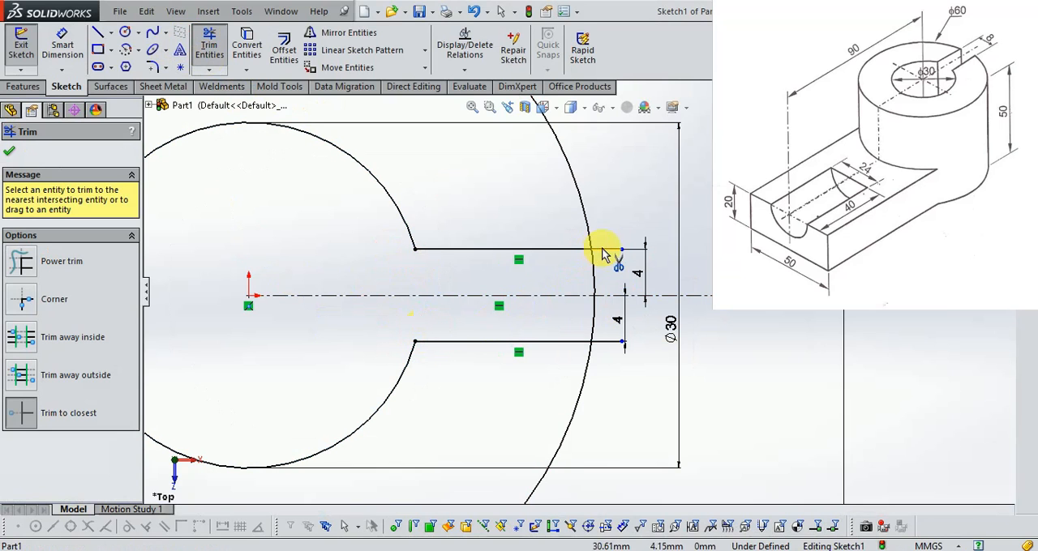
{"action": "left_click", "coordinate": [594, 268]}
{"action": "left_click", "coordinate": [595, 320]}
{"action": "left_click", "coordinate": [608, 342]}
{"action": "scroll", "coordinate": [686, 264], "scroll_direction": "up", "scroll_amount": 3}
{"action": "scroll", "coordinate": [428, 243], "scroll_direction": "down", "scroll_amount": 2}
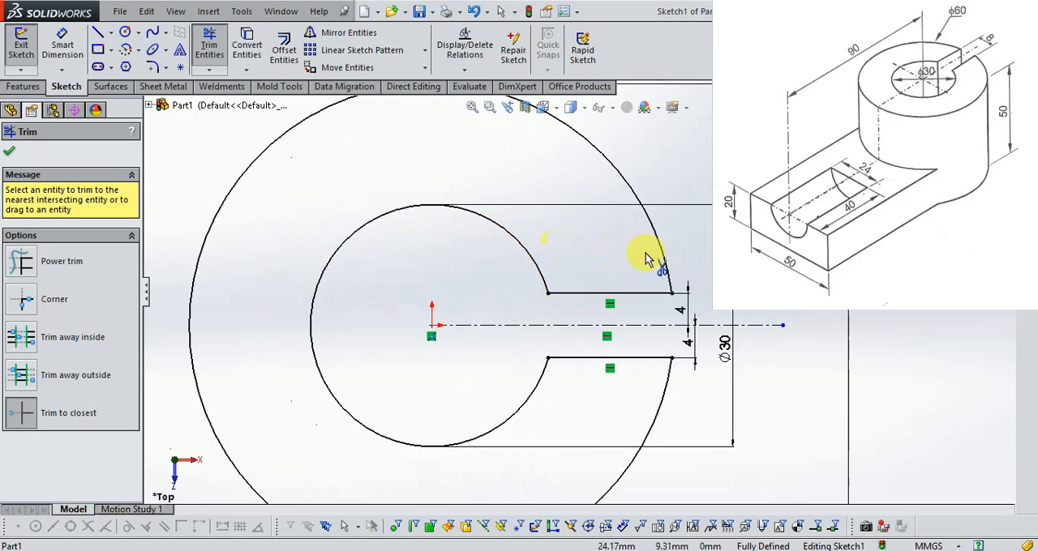
{"action": "scroll", "coordinate": [663, 269], "scroll_direction": "up", "scroll_amount": 1}
{"action": "key", "text": "Escape"}
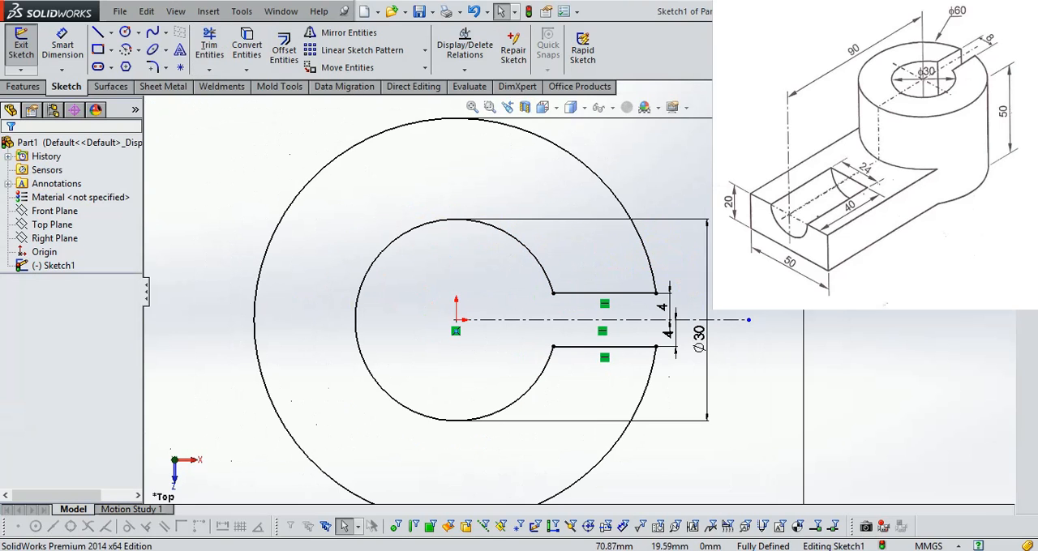
Exit the sketch of the slotted ring and show it in the isometric view.
{"action": "left_click", "coordinate": [990, 119]}
{"action": "scroll", "coordinate": [770, 336], "scroll_direction": "up", "scroll_amount": 2}
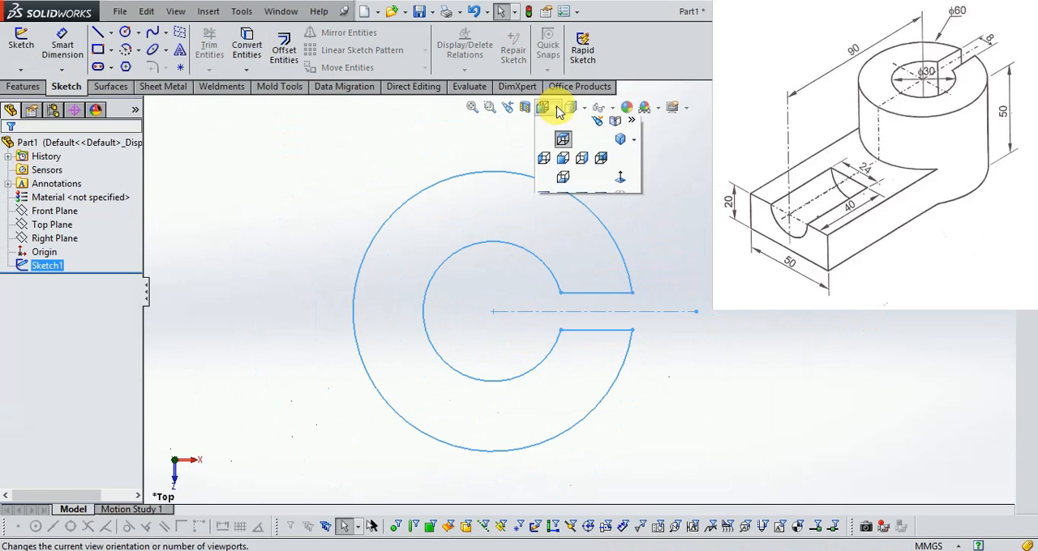
{"action": "mouse_move", "coordinate": [569, 109]}
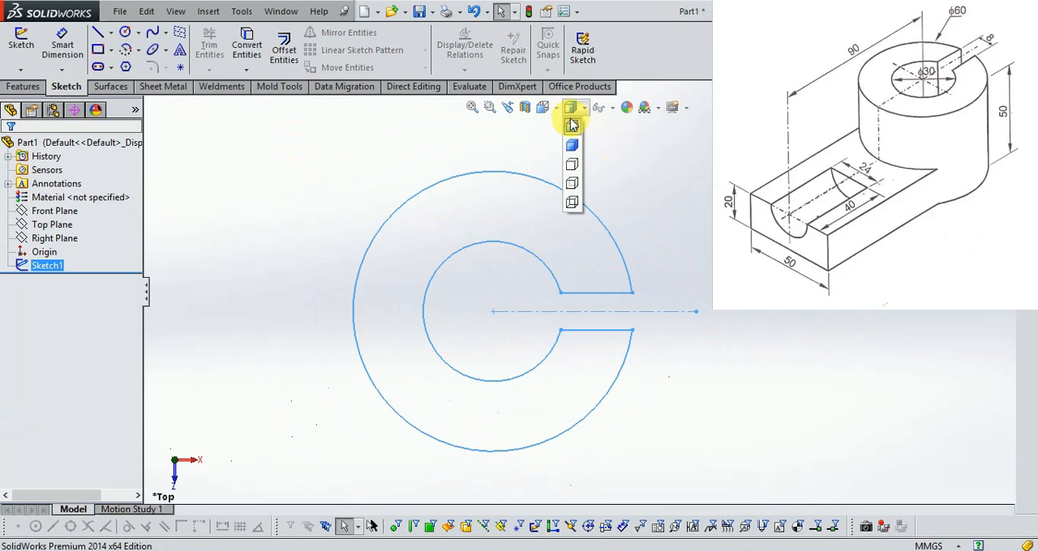
{"action": "left_click", "coordinate": [617, 149]}
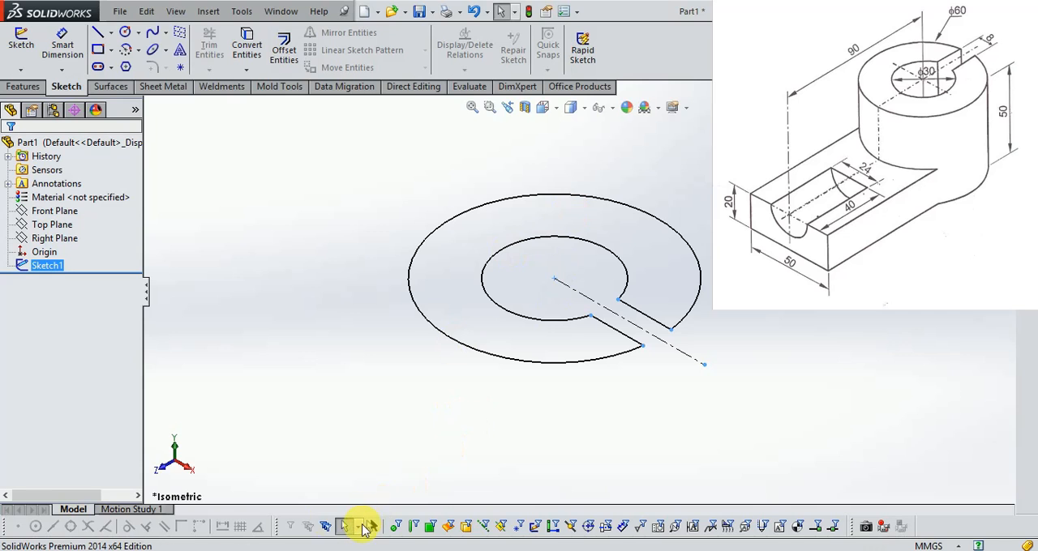
{"action": "mouse_move", "coordinate": [297, 550]}
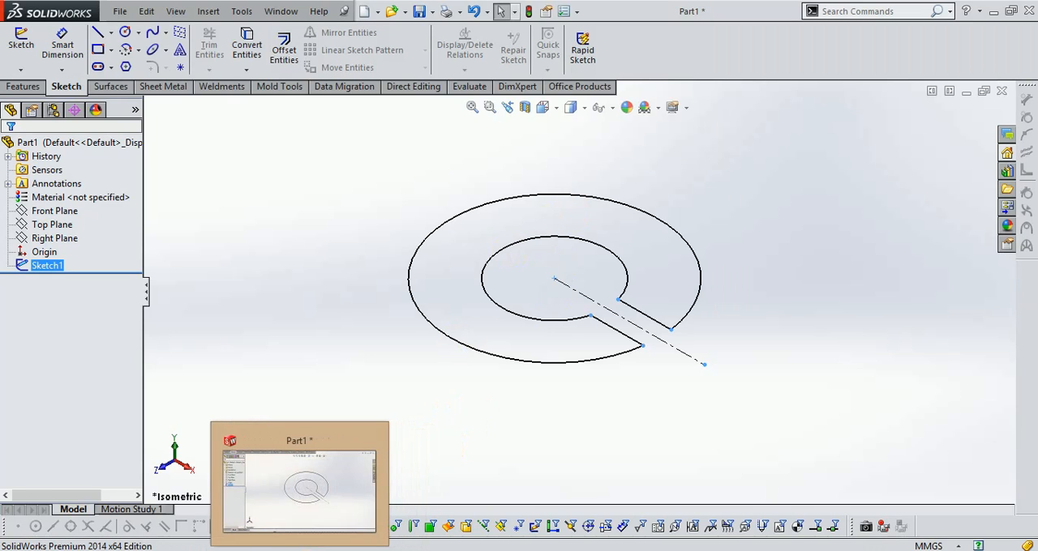
Compare the orientation of the slotted ring sketch with the Exercise-12 drawing.
{"action": "left_click", "coordinate": [290, 550]}
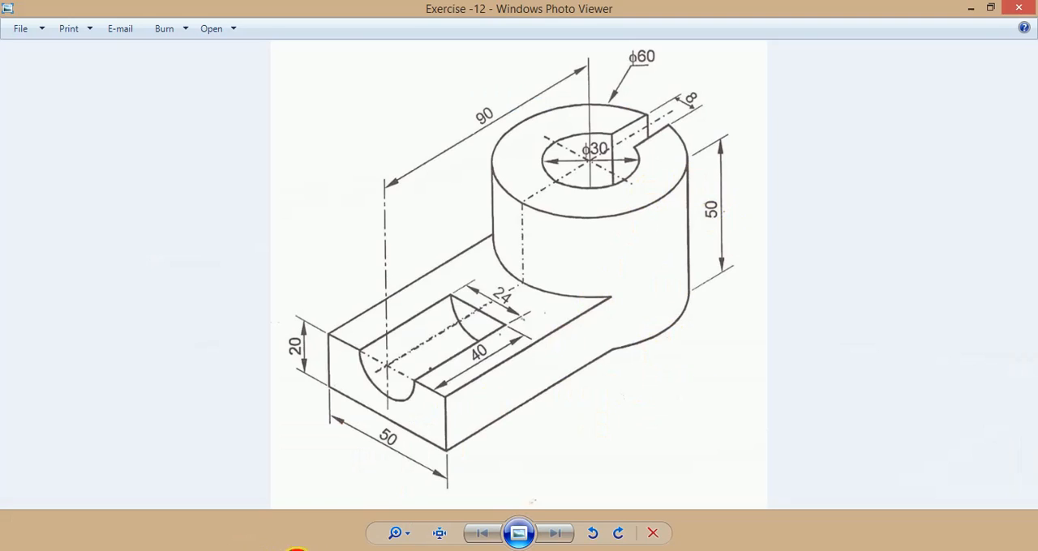
{"action": "left_click", "coordinate": [296, 550]}
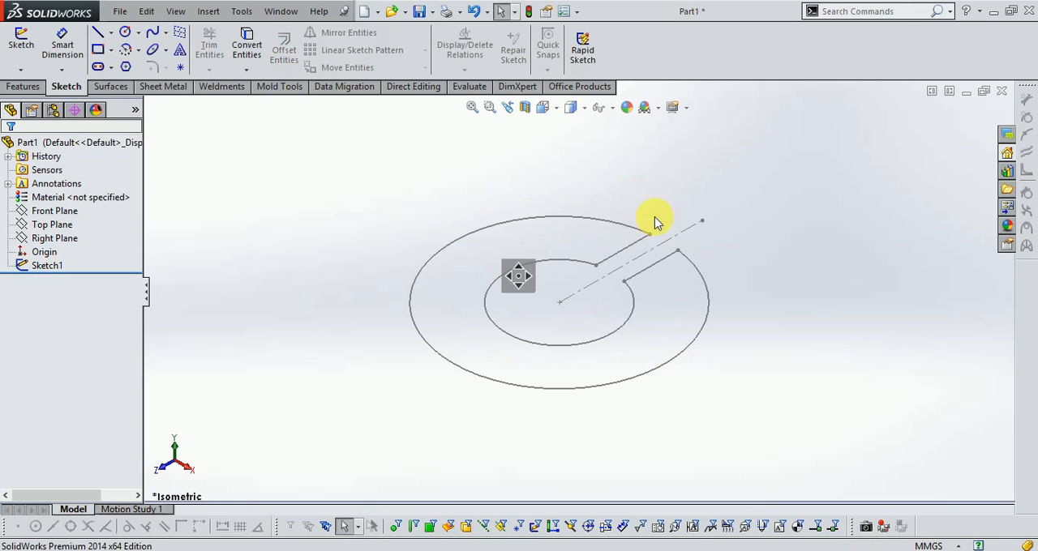
{"action": "scroll", "coordinate": [656, 220], "scroll_direction": "down", "scroll_amount": 4}
{"action": "scroll", "coordinate": [646, 227], "scroll_direction": "up", "scroll_amount": 5}
{"action": "scroll", "coordinate": [699, 231], "scroll_direction": "down", "scroll_amount": 3}
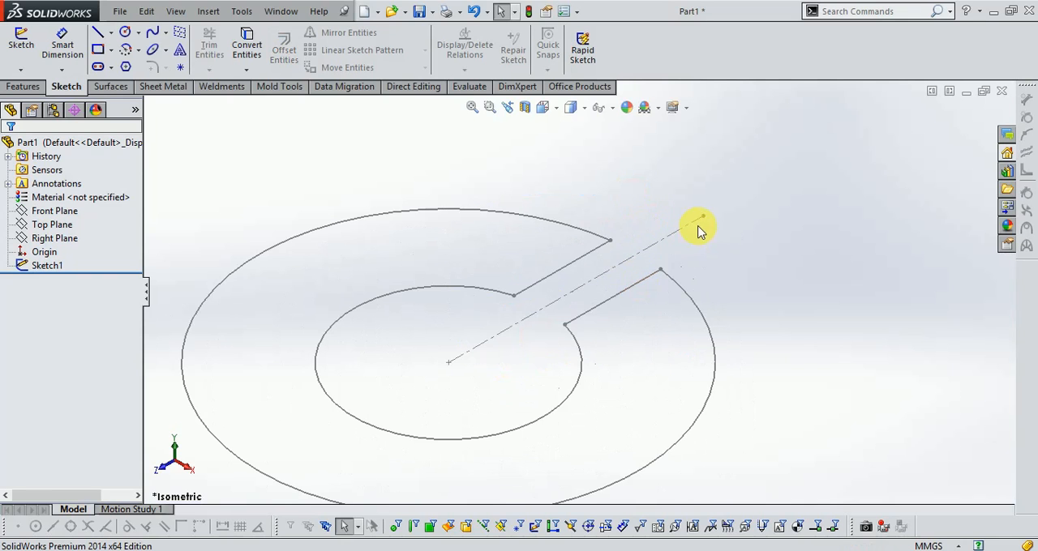
{"action": "scroll", "coordinate": [557, 285], "scroll_direction": "down", "scroll_amount": 1}
{"action": "scroll", "coordinate": [749, 264], "scroll_direction": "up", "scroll_amount": 2}
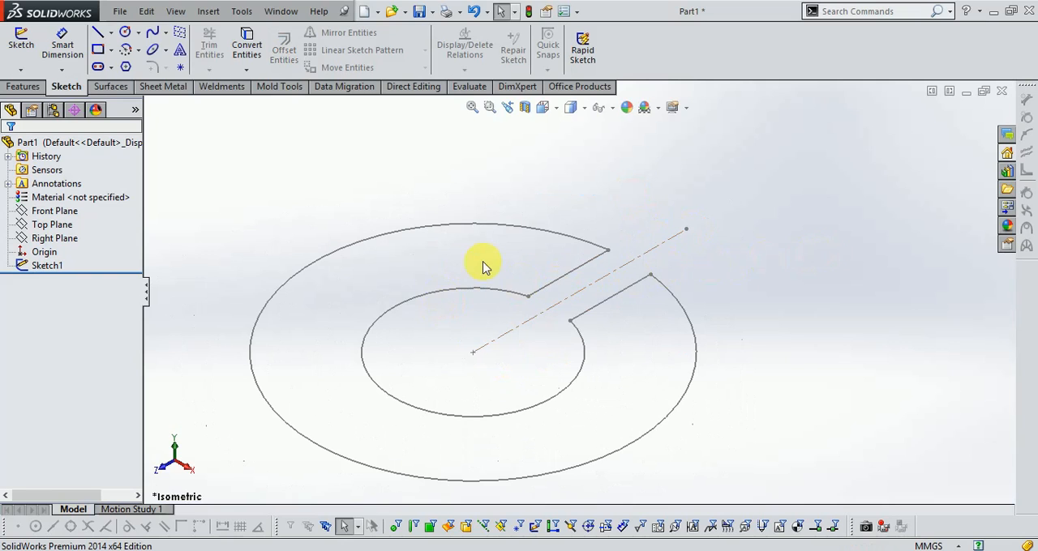
Extrude the slotted ring profile upward to a blind depth of 50 mm.
{"action": "left_click", "coordinate": [39, 87]}
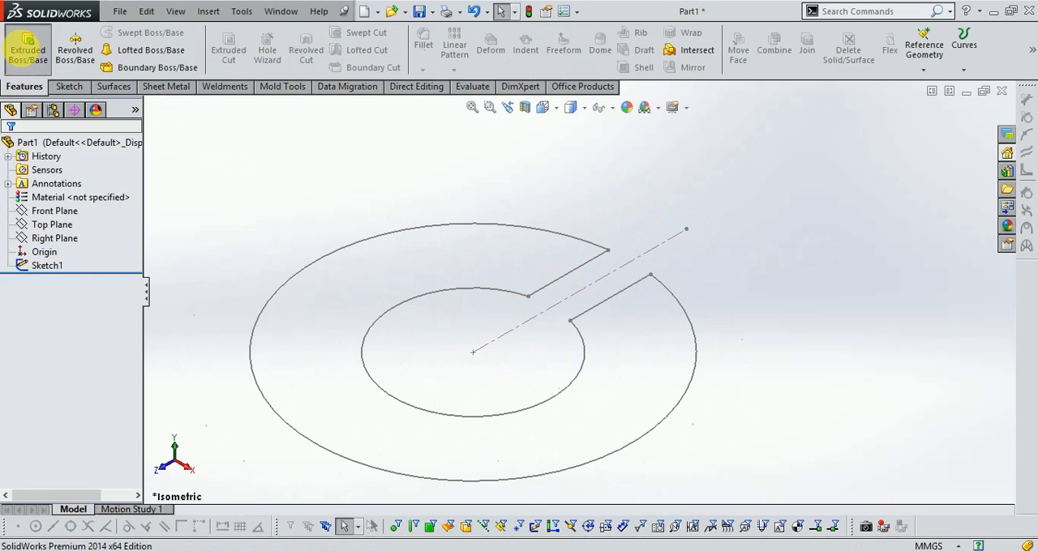
{"action": "left_click", "coordinate": [27, 47]}
{"action": "key", "text": "alt+Tab"}
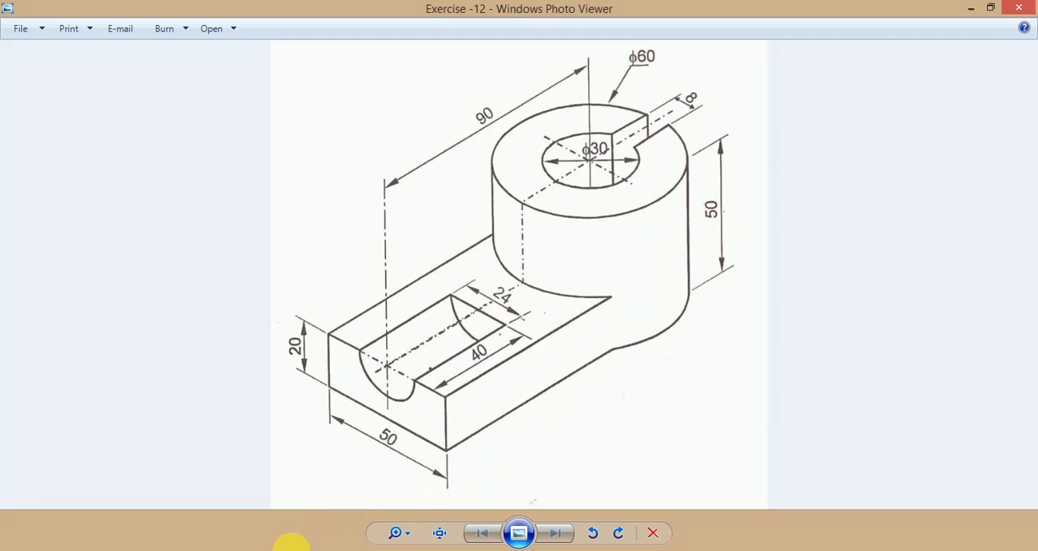
{"action": "key", "text": "alt+Tab"}
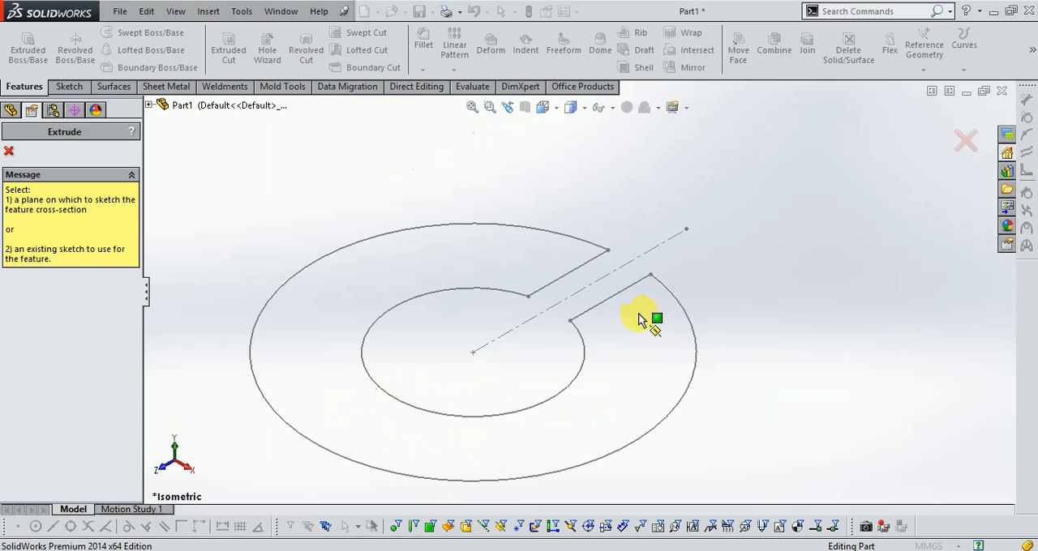
{"action": "left_click", "coordinate": [694, 337]}
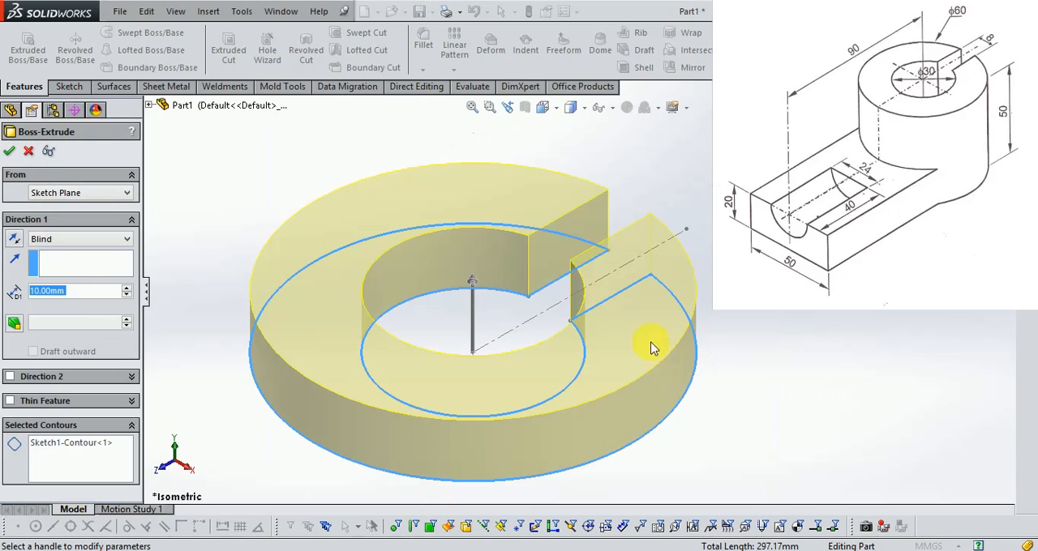
{"action": "left_click_drag", "start_coordinate": [91, 302], "coordinate": [50, 302]}
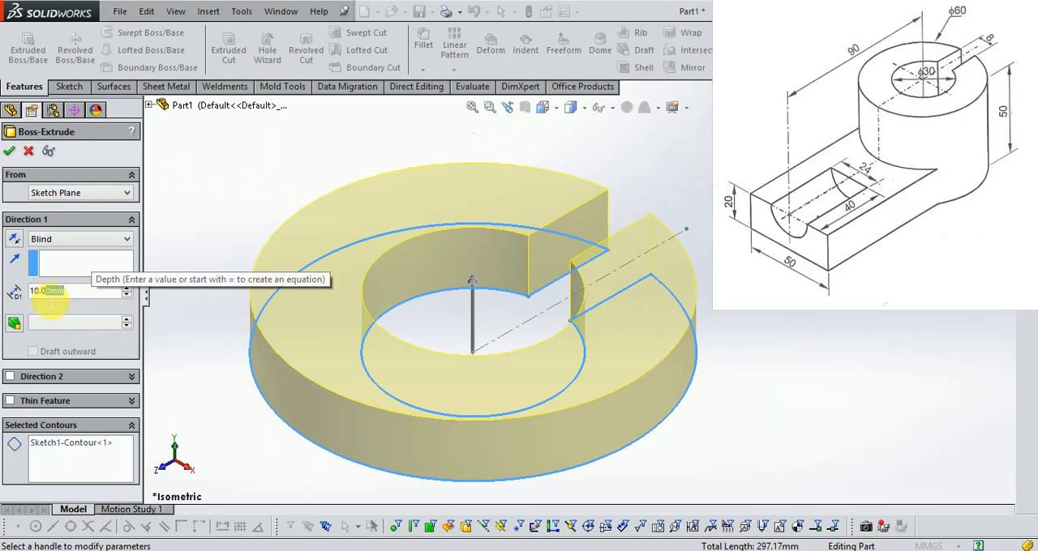
{"action": "type", "text": "50"}
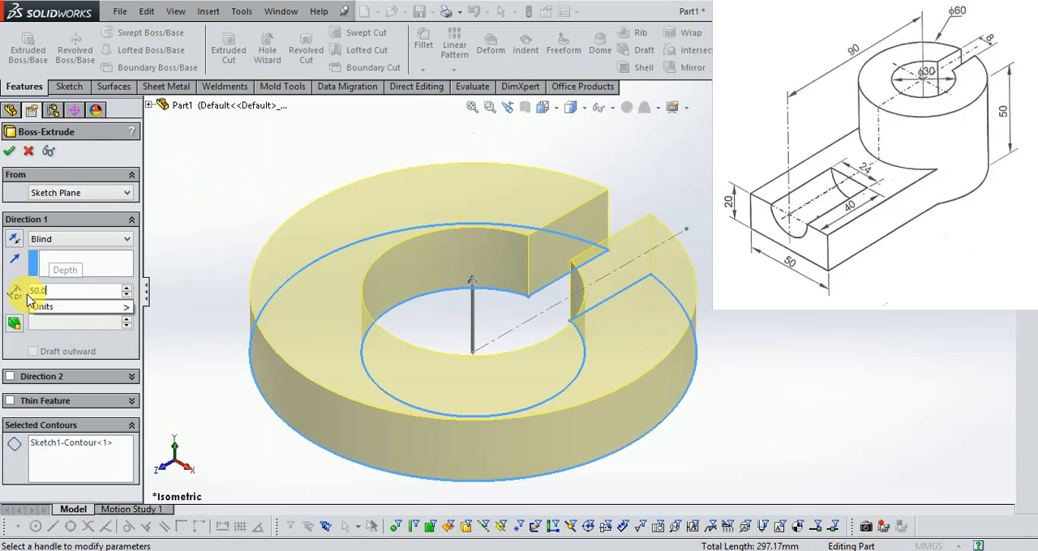
{"action": "key", "text": "Return"}
{"action": "scroll", "coordinate": [688, 269], "scroll_direction": "up", "scroll_amount": 5}
{"action": "key", "text": "Return"}
{"action": "key", "text": "Escape"}
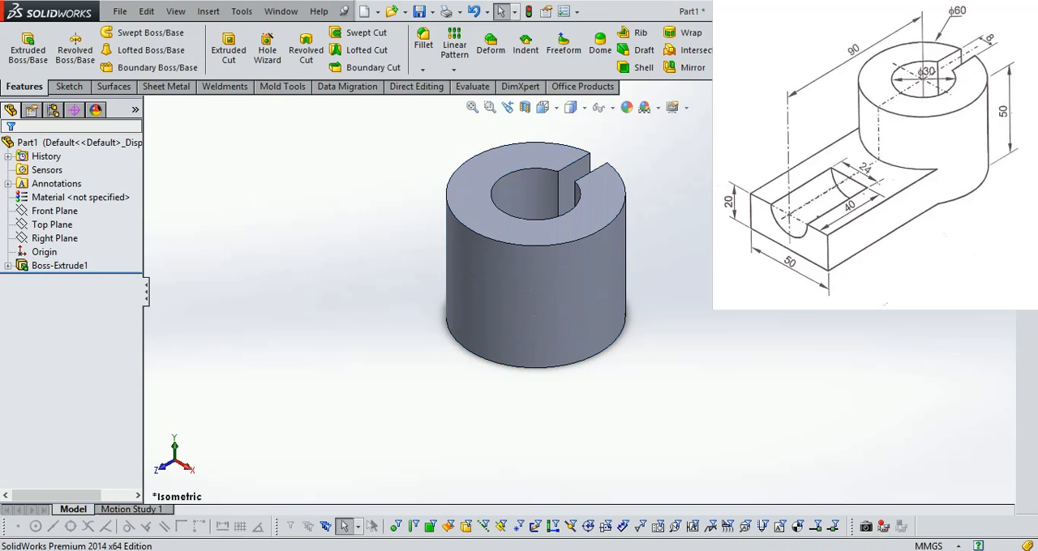
Create a reference plane offset 90 mm forward from the Front Plane, following the drawing.
{"action": "scroll", "coordinate": [499, 163], "scroll_direction": "down", "scroll_amount": 2}
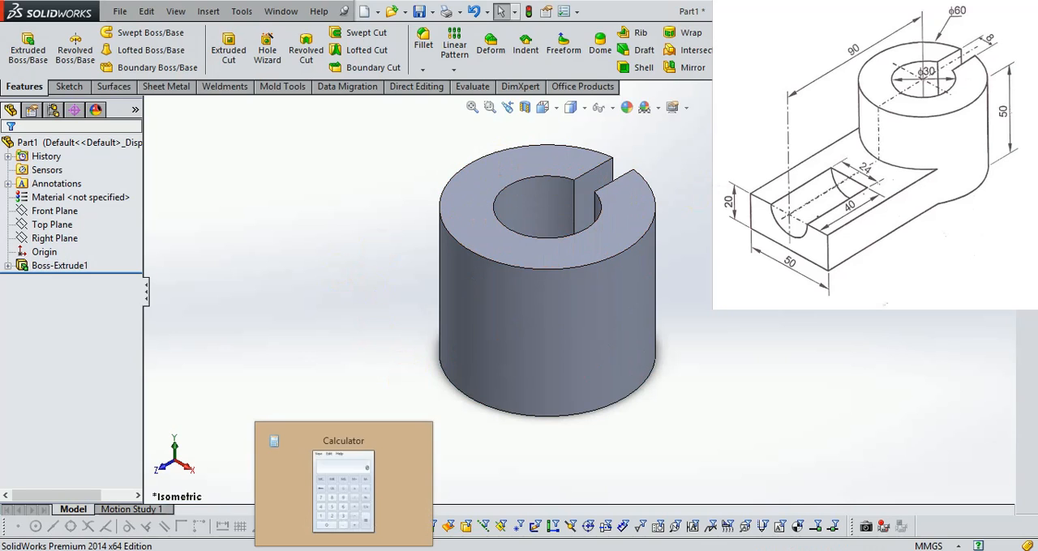
{"action": "left_click", "coordinate": [260, 549]}
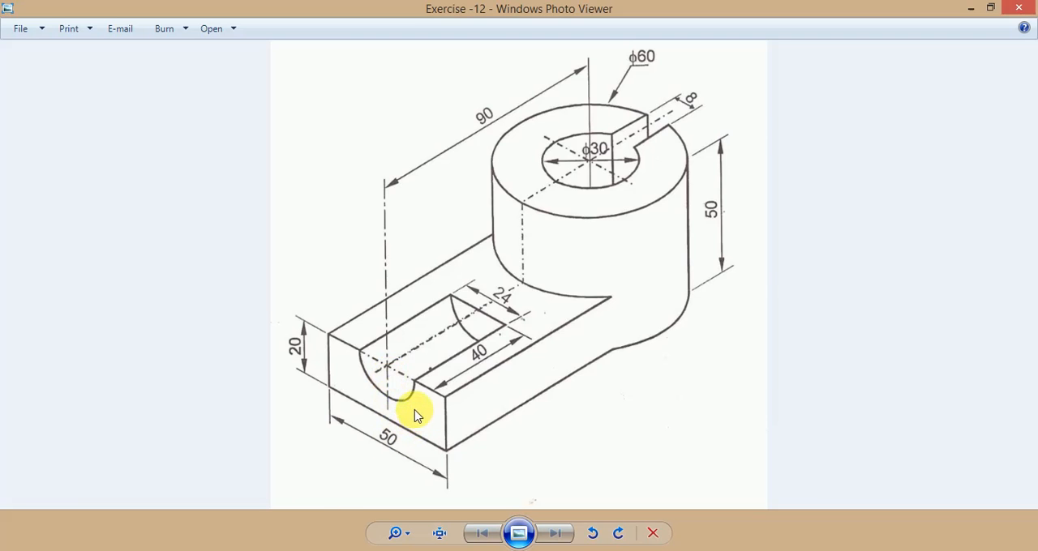
{"action": "left_click", "coordinate": [310, 549]}
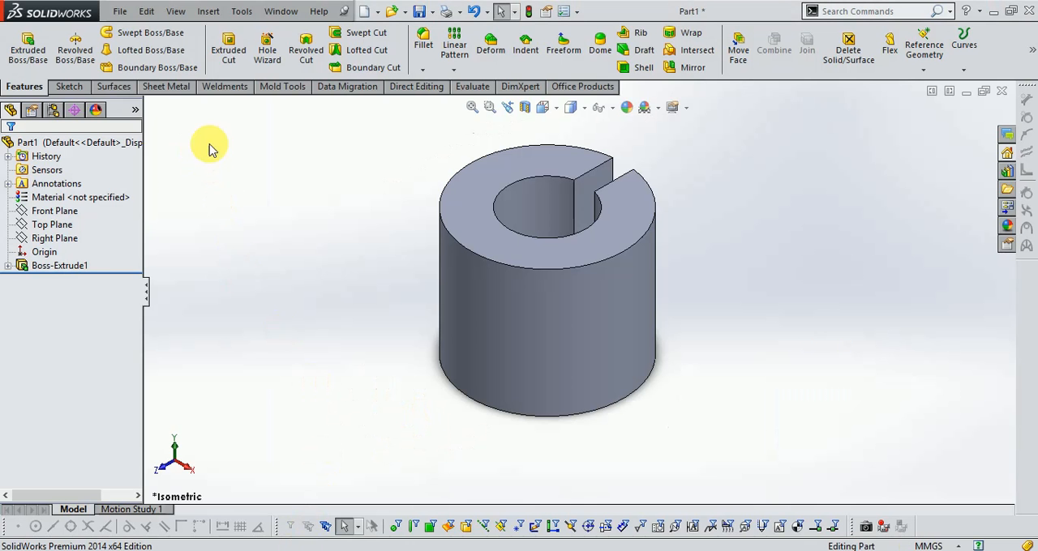
{"action": "left_click", "coordinate": [910, 65]}
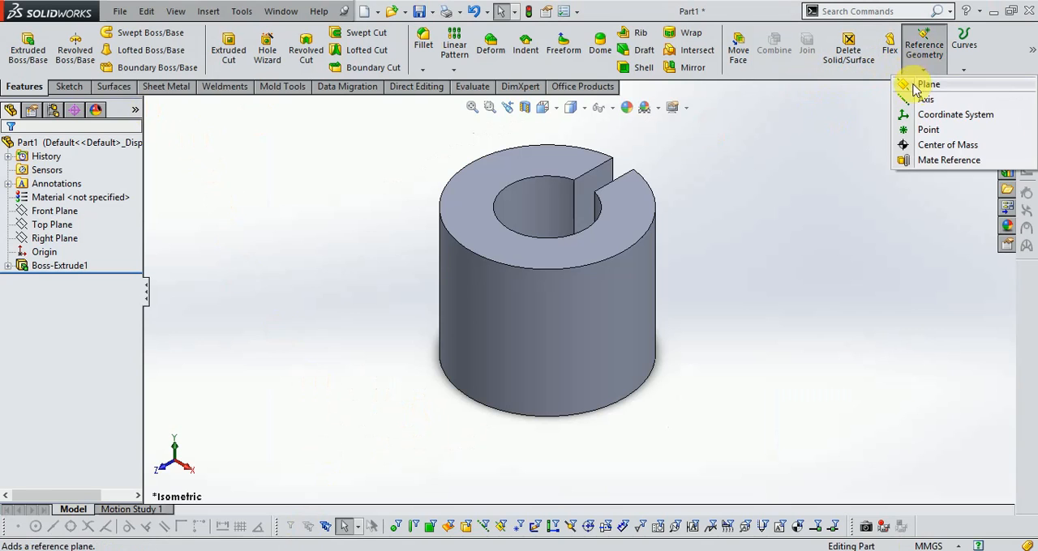
{"action": "left_click", "coordinate": [926, 86]}
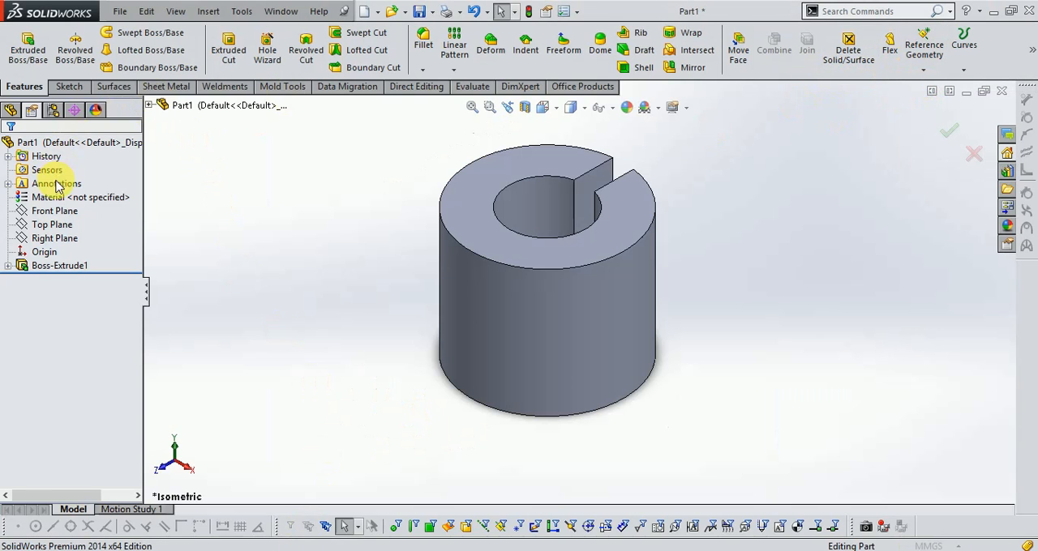
{"action": "left_click", "coordinate": [150, 105]}
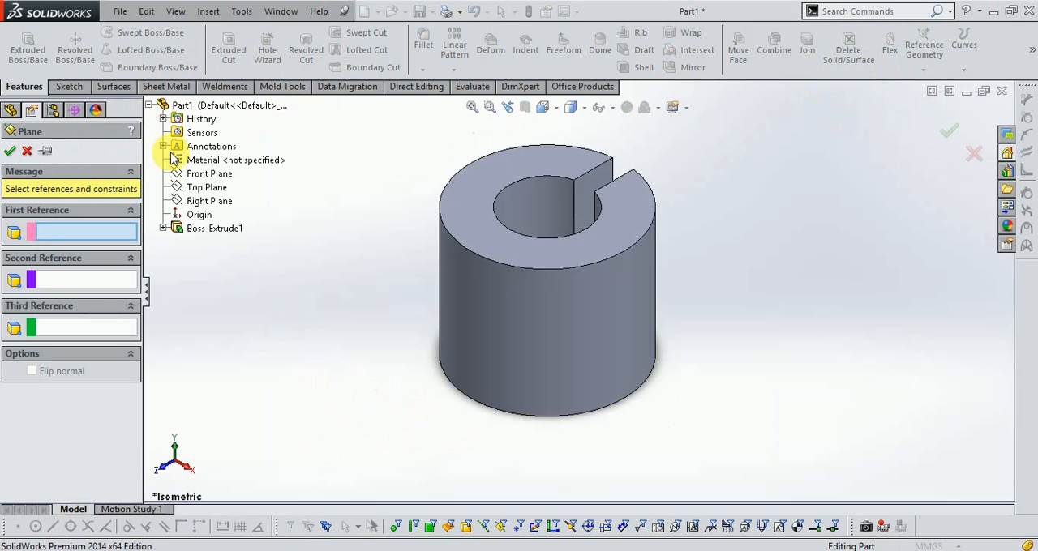
{"action": "left_click", "coordinate": [205, 176]}
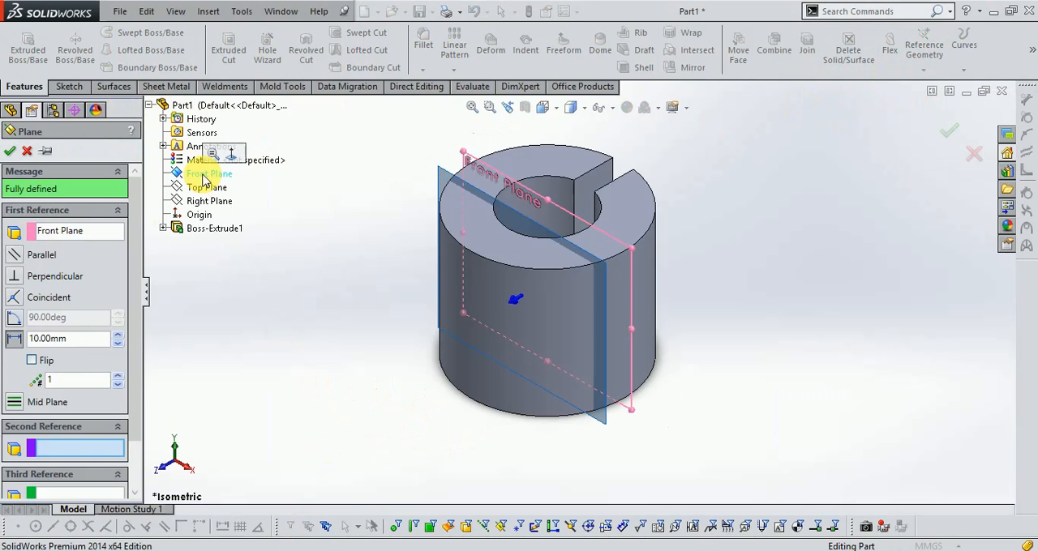
{"action": "double_click", "coordinate": [32, 341]}
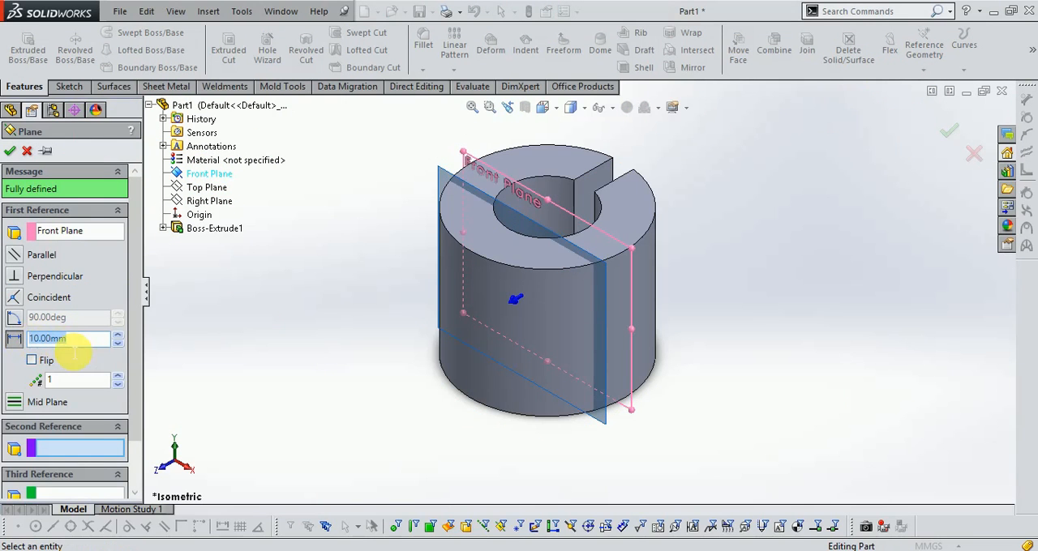
{"action": "type", "text": "90"}
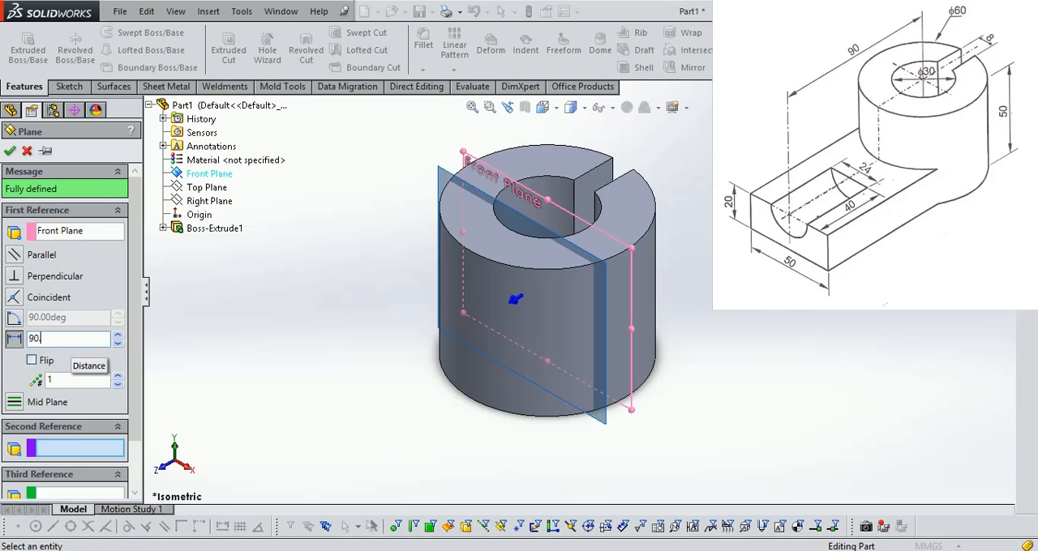
{"action": "key", "text": "Return"}
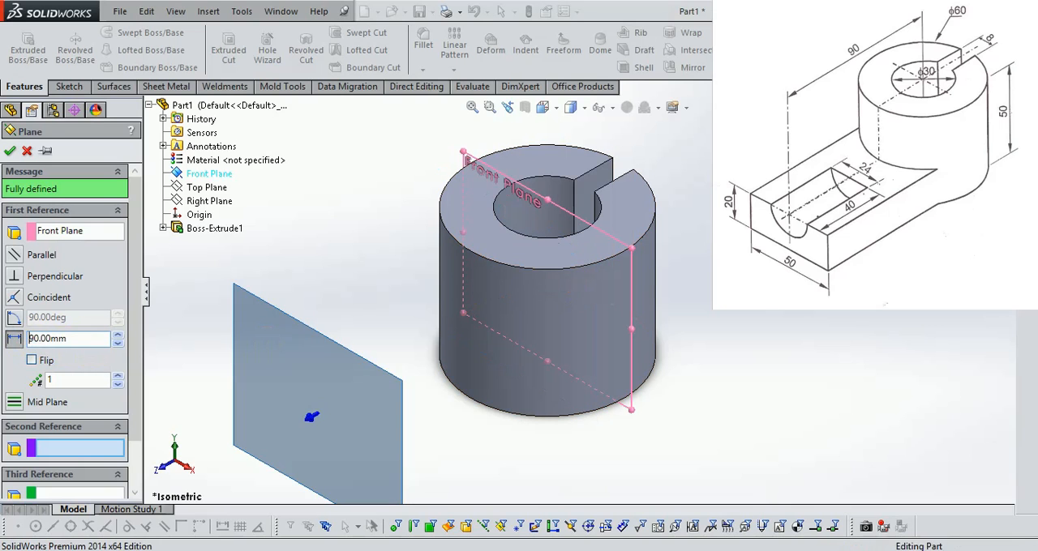
{"action": "key", "text": "Return"}
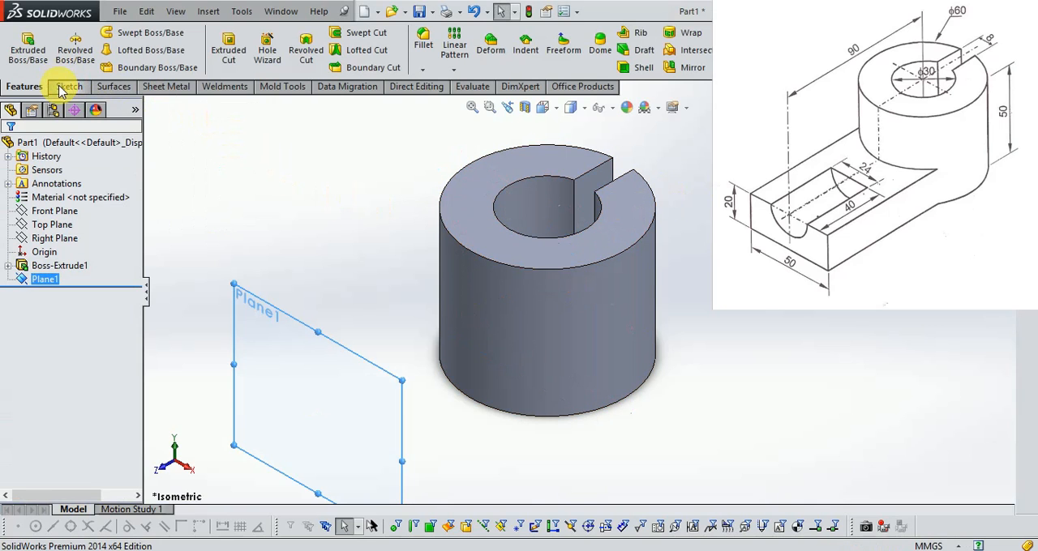
Sketch a corner rectangle about 48 by 9 mm on the offset plane, with its lower side on the cylinder's bottom edge.
{"action": "left_click", "coordinate": [62, 87]}
{"action": "left_click", "coordinate": [21, 40]}
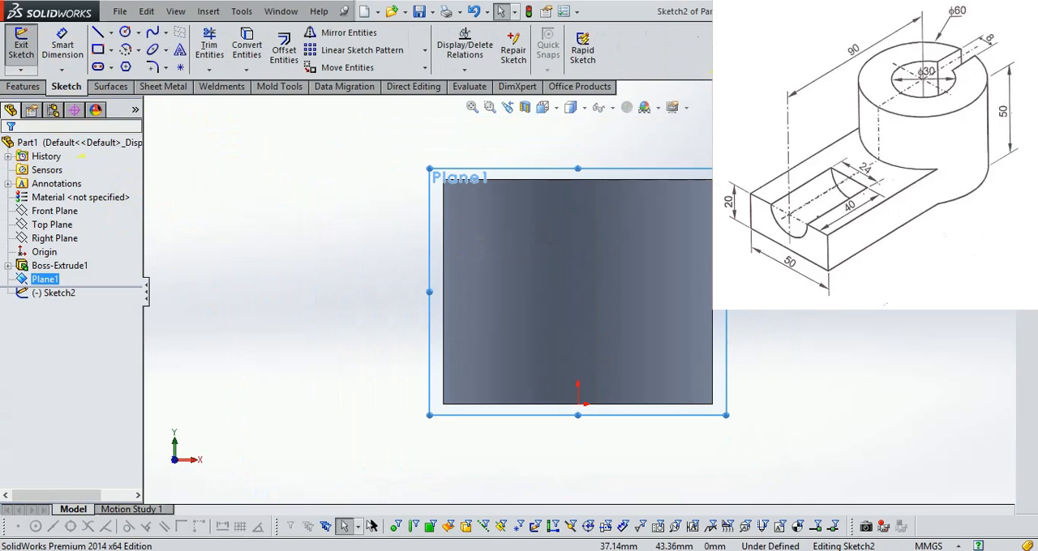
{"action": "left_click", "coordinate": [97, 51]}
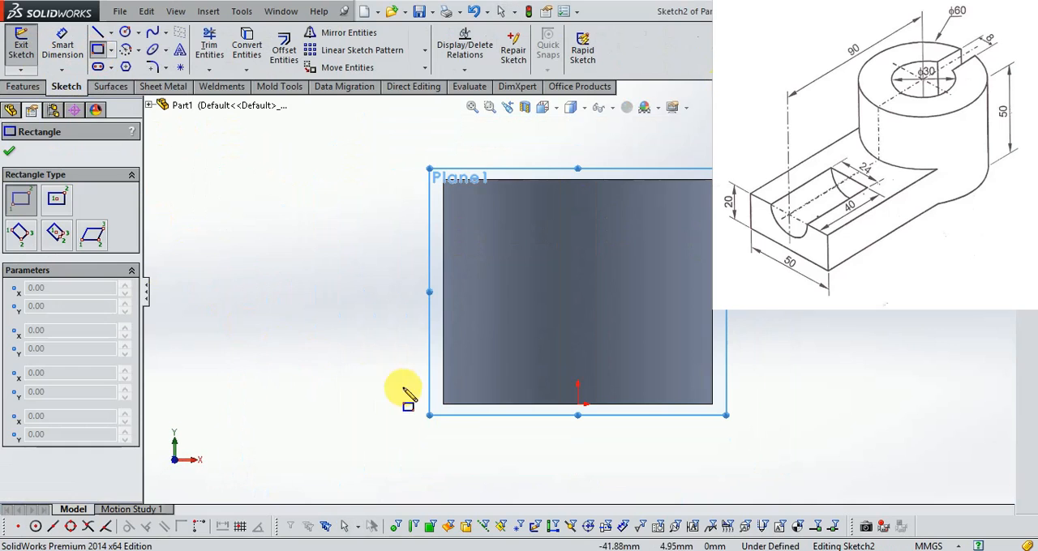
{"action": "left_click", "coordinate": [472, 363]}
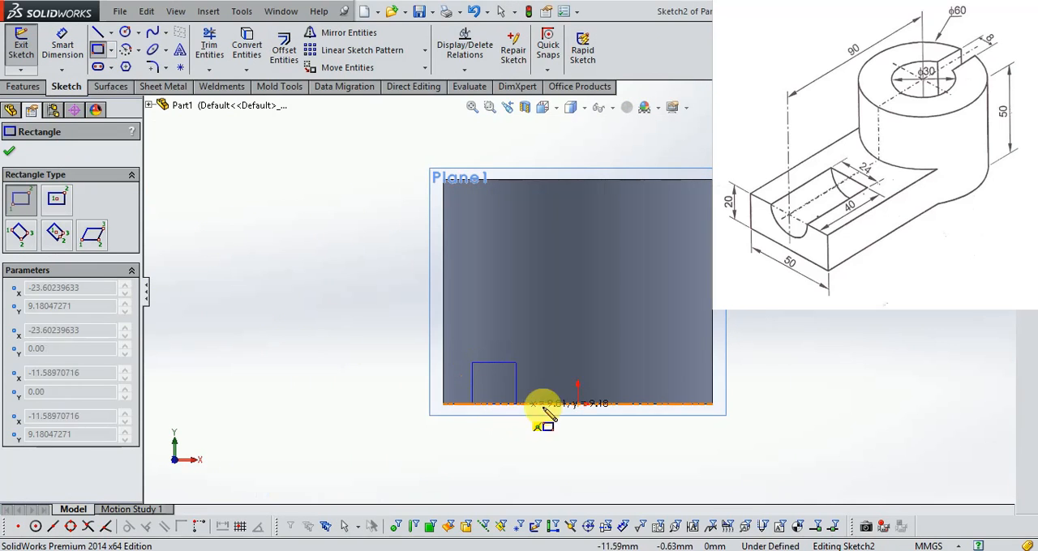
{"action": "left_click", "coordinate": [684, 410]}
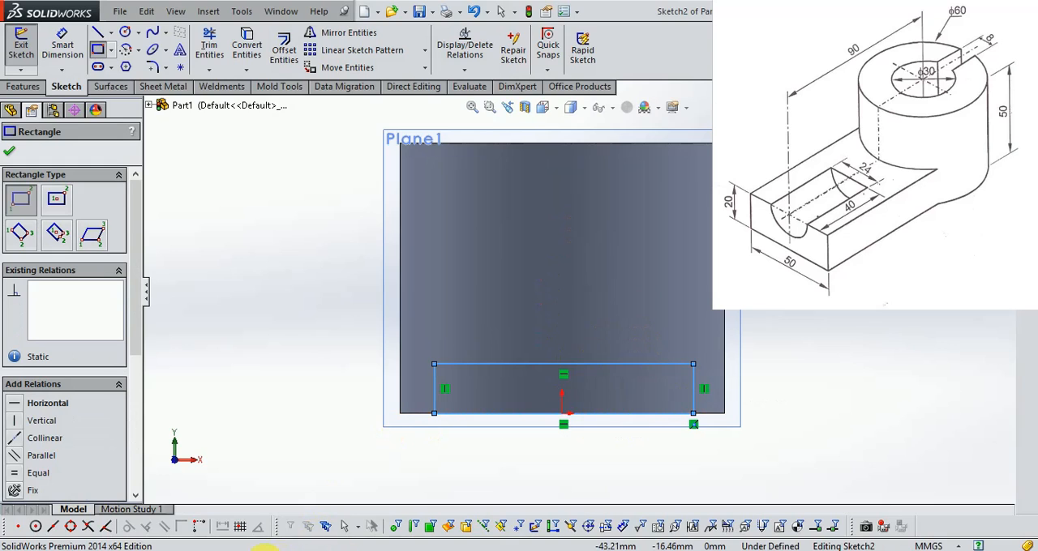
Check the base block's size in the drawing and dimension the rectangle's height as 20 mm.
{"action": "left_click", "coordinate": [255, 550]}
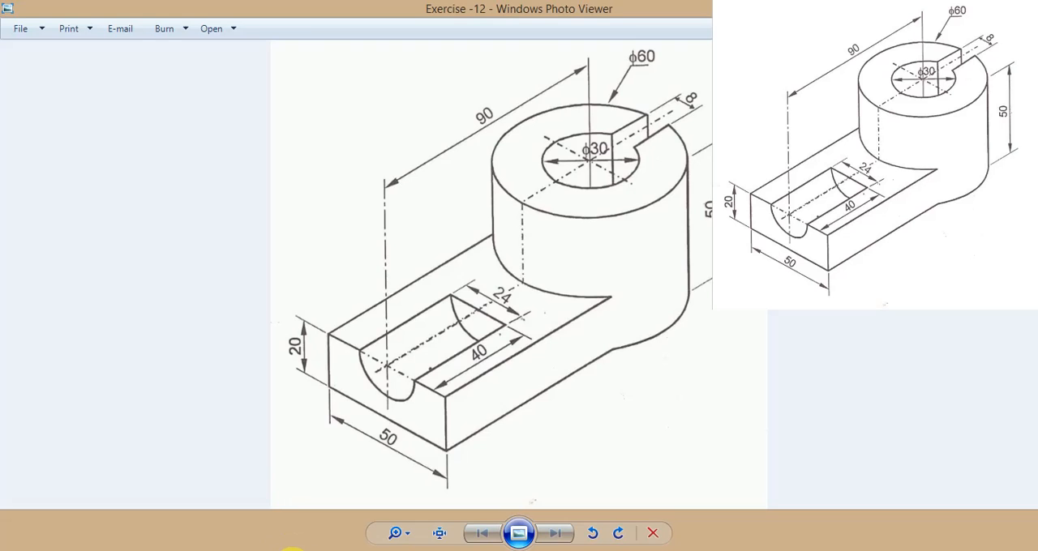
{"action": "left_click", "coordinate": [291, 548]}
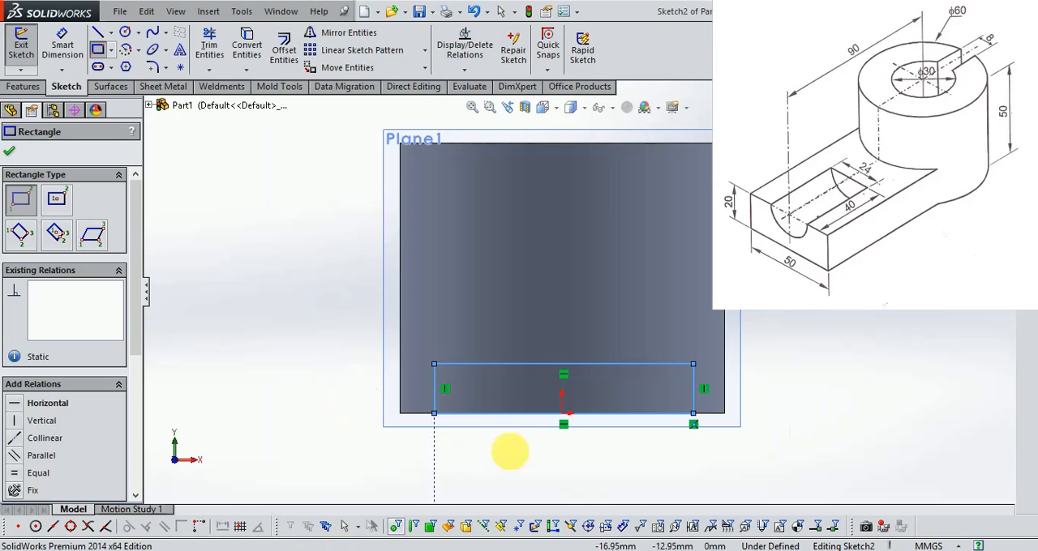
{"action": "left_click", "coordinate": [432, 391]}
{"action": "left_click", "coordinate": [337, 369]}
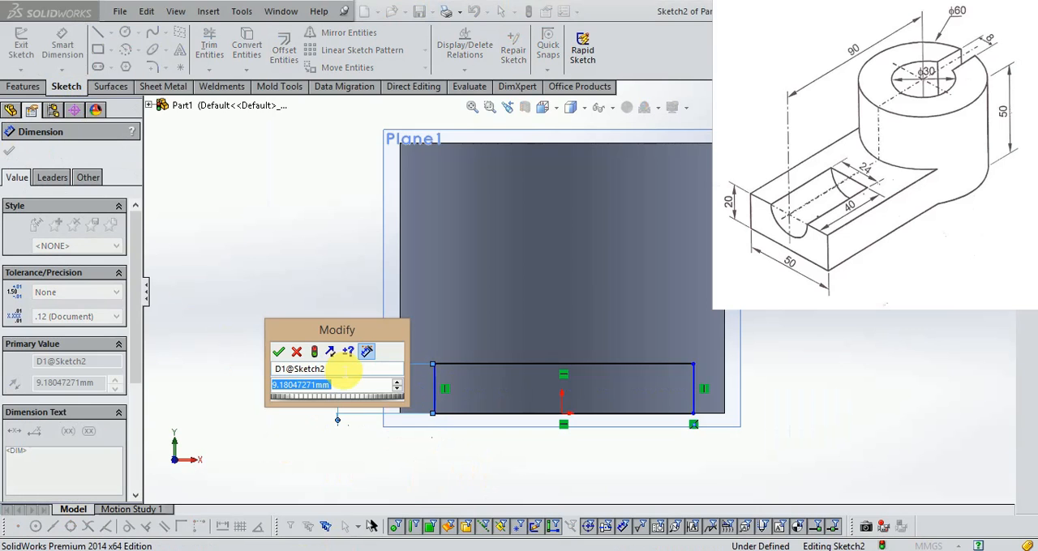
{"action": "type", "text": "20"}
{"action": "key", "text": "Return"}
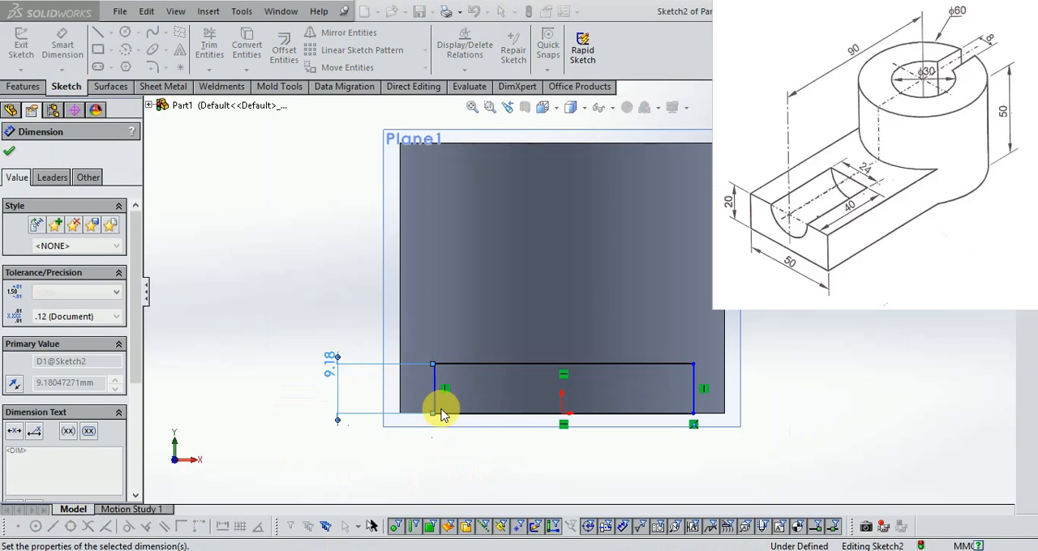
Dimension the rectangle's width as 50 mm along its upper side.
{"action": "left_click", "coordinate": [554, 305]}
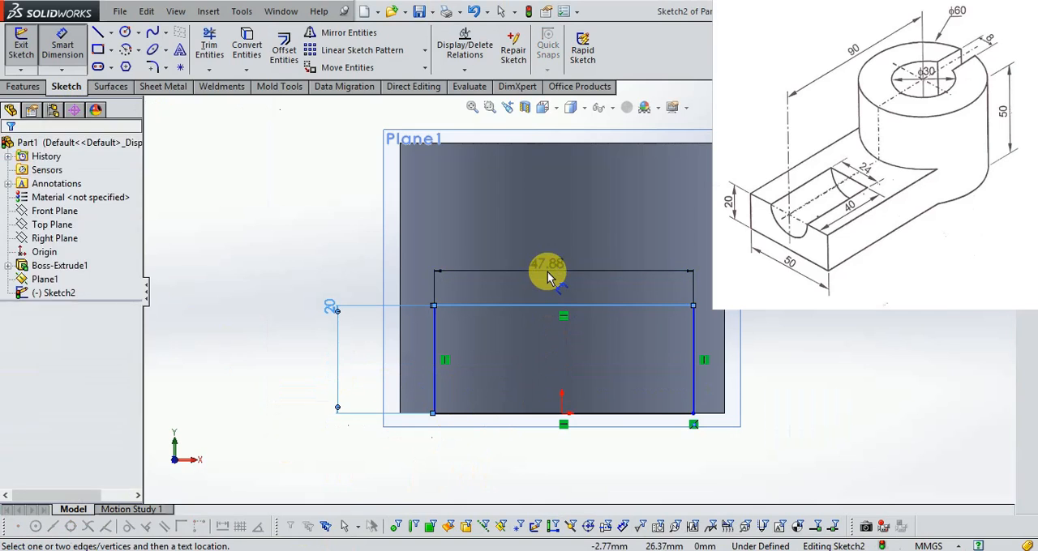
{"action": "left_click", "coordinate": [556, 272]}
{"action": "type", "text": "50"}
{"action": "key", "text": "Return"}
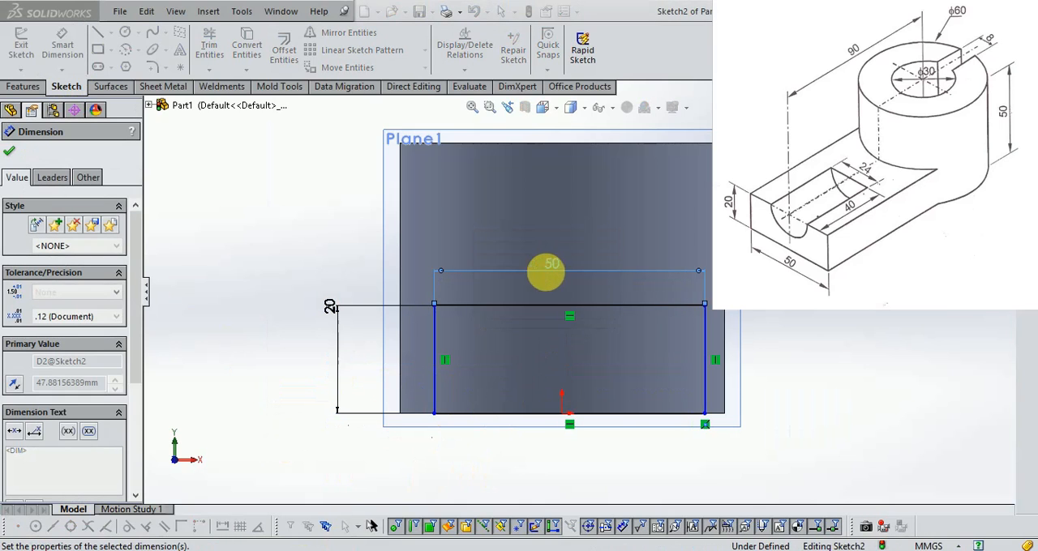
Set the horizontal distance from the rectangle's right side to the origin to 25 mm.
{"action": "left_click", "coordinate": [704, 400]}
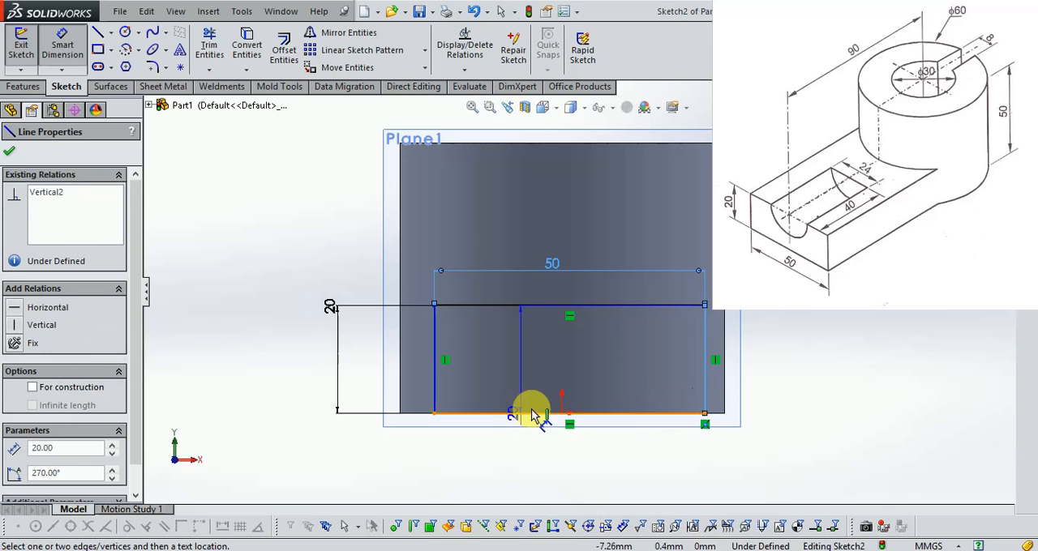
{"action": "left_click", "coordinate": [561, 412]}
{"action": "left_click", "coordinate": [621, 466]}
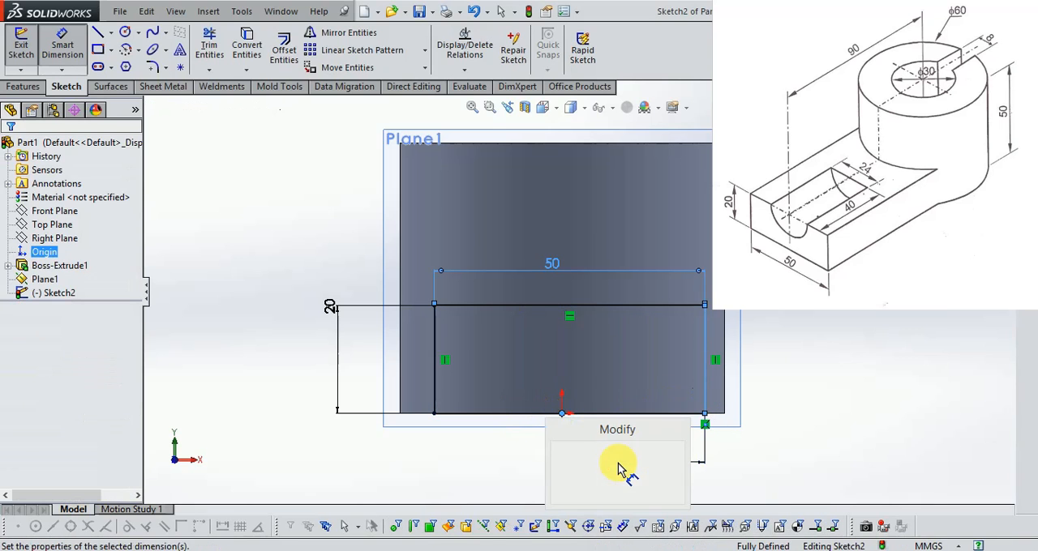
{"action": "type", "text": "25"}
{"action": "key", "text": "Return"}
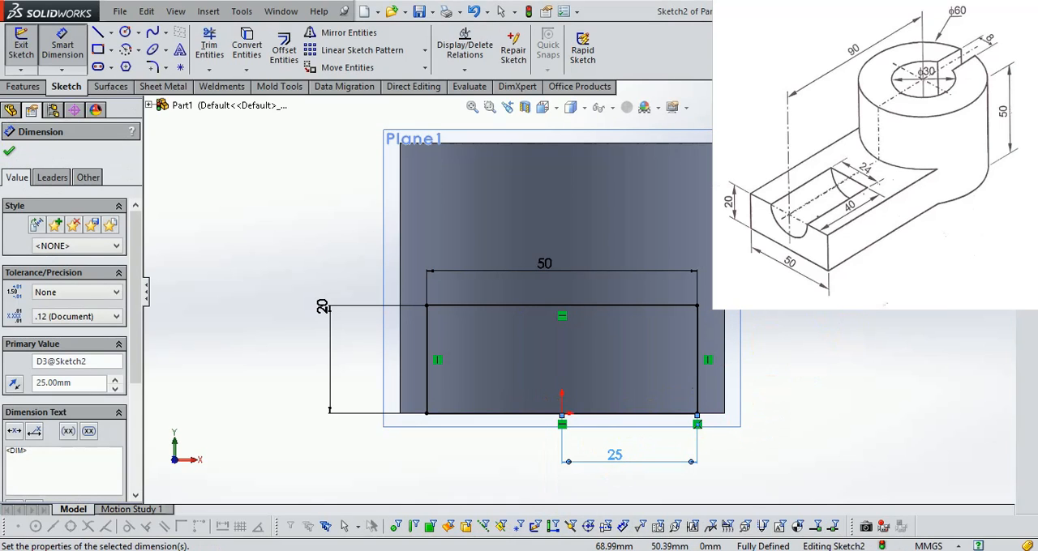
Finish the sketch and extrude the 50 by 20 mm rectangle up to the cylinder's outer surface, merging the result.
{"action": "scroll", "coordinate": [528, 325], "scroll_direction": "down", "scroll_amount": 1}
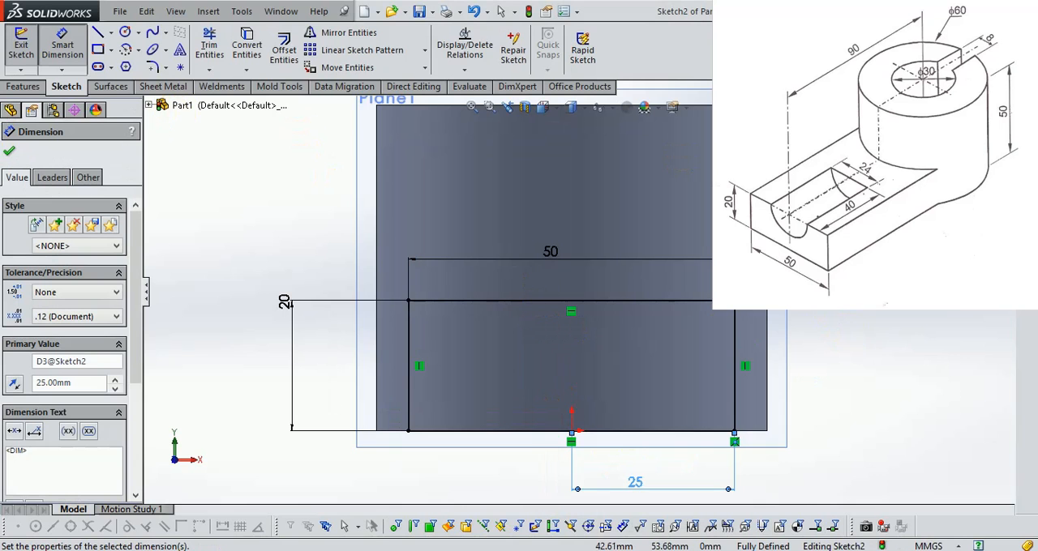
{"action": "left_click", "coordinate": [996, 116]}
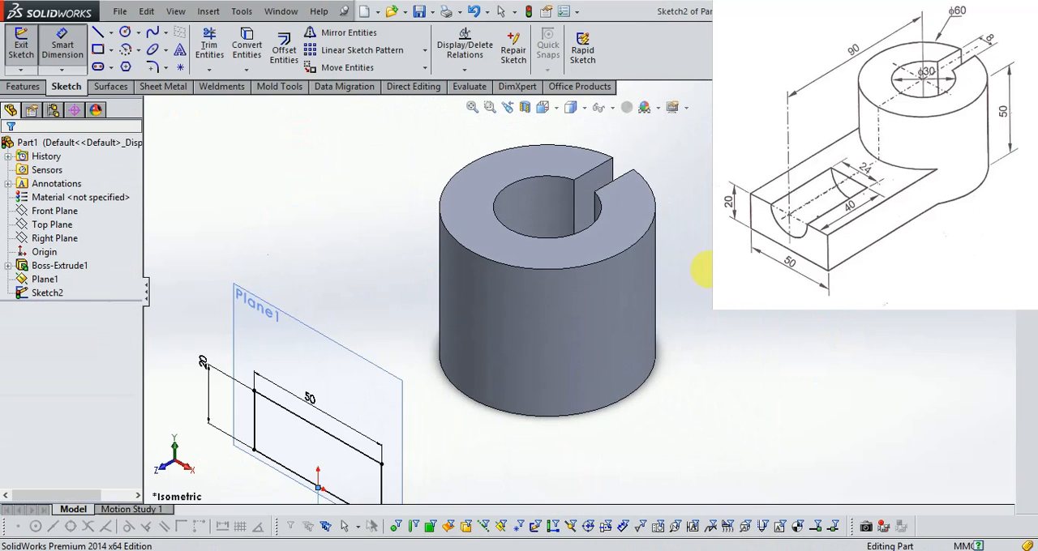
{"action": "left_click", "coordinate": [24, 86]}
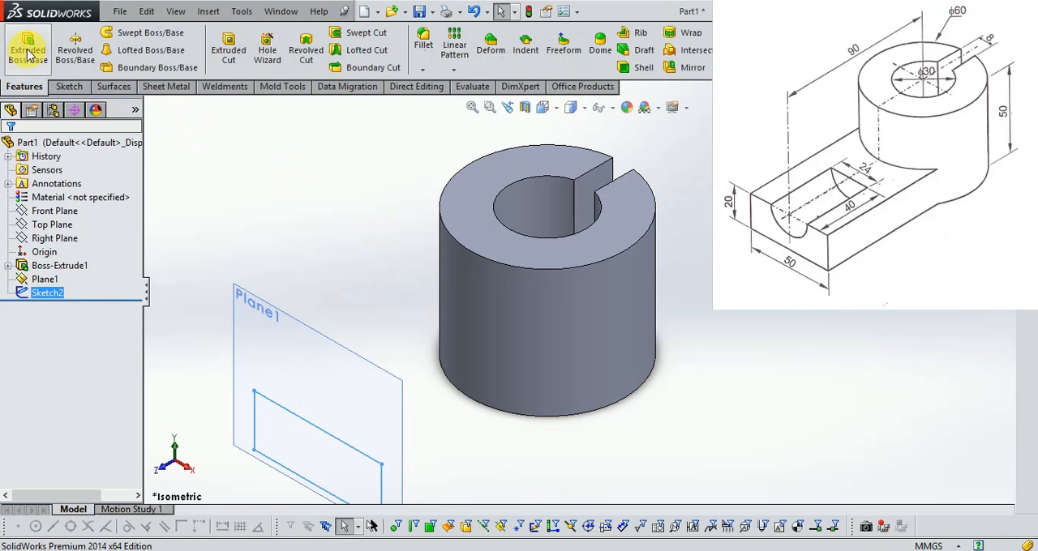
{"action": "left_click", "coordinate": [36, 56]}
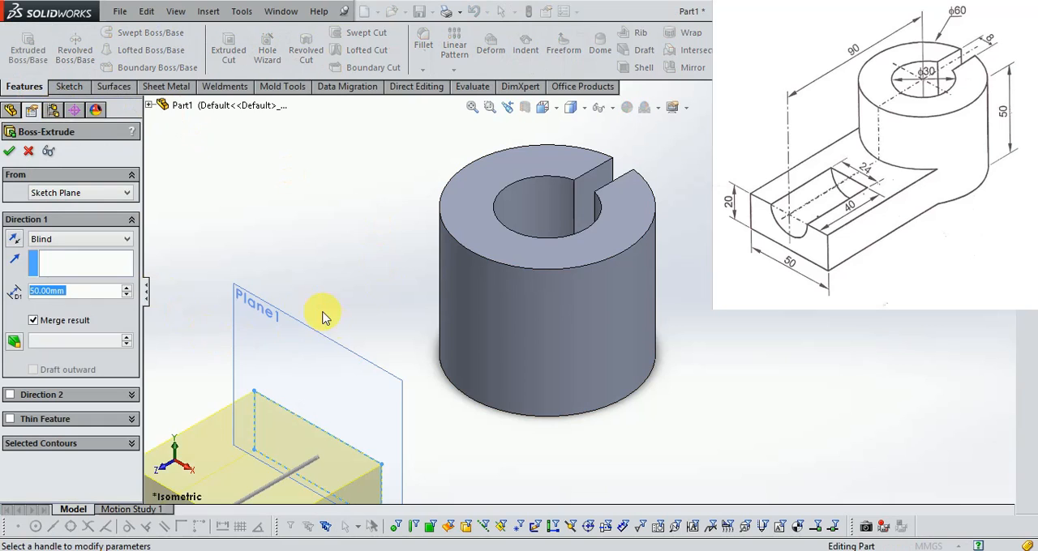
{"action": "left_click", "coordinate": [96, 240]}
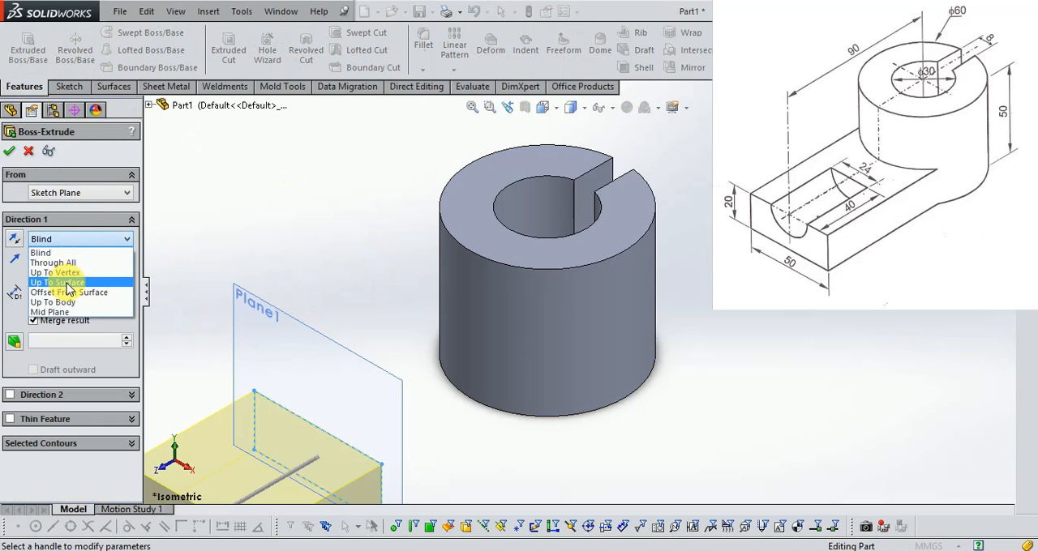
{"action": "left_click", "coordinate": [69, 284]}
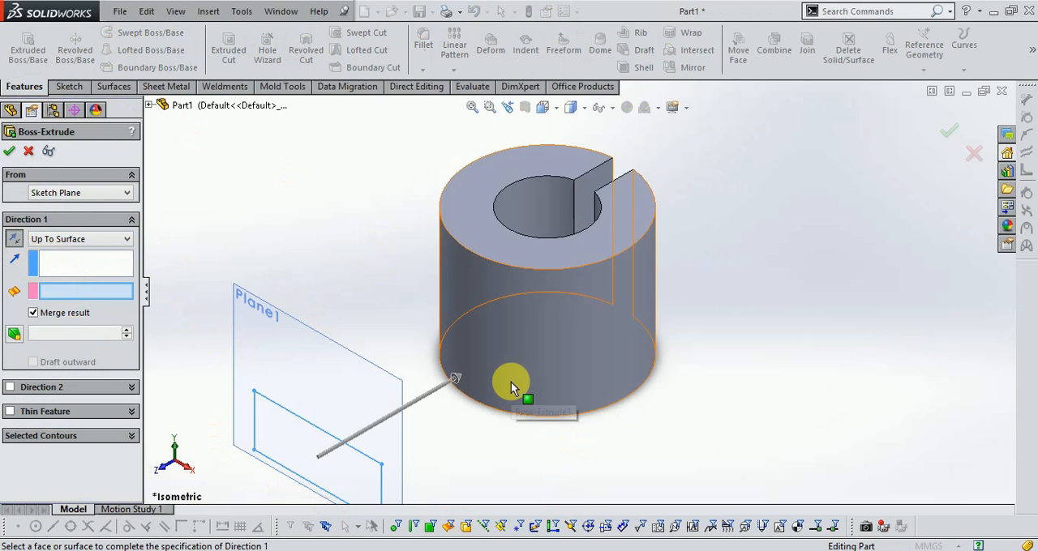
{"action": "left_click", "coordinate": [511, 383]}
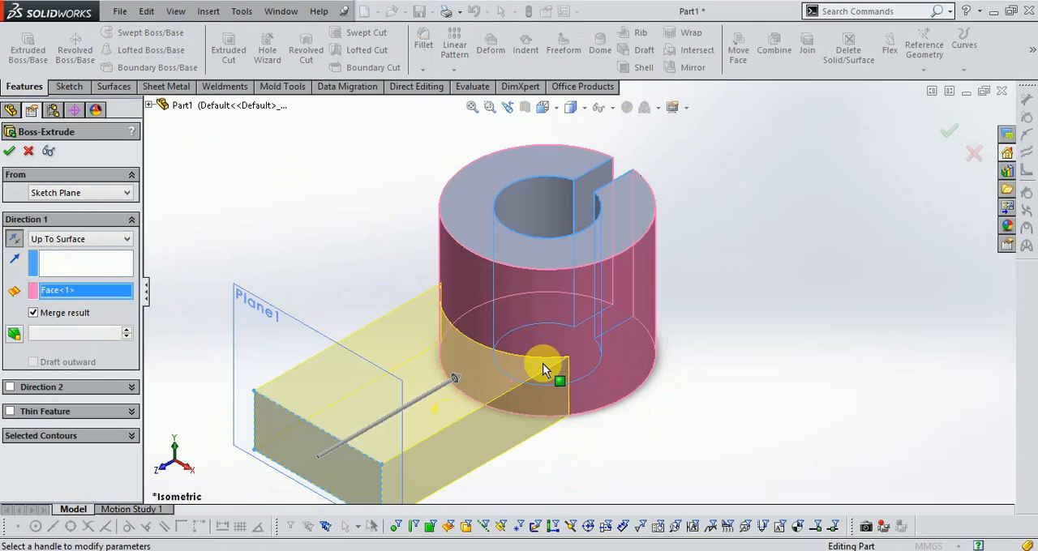
{"action": "left_click", "coordinate": [950, 128]}
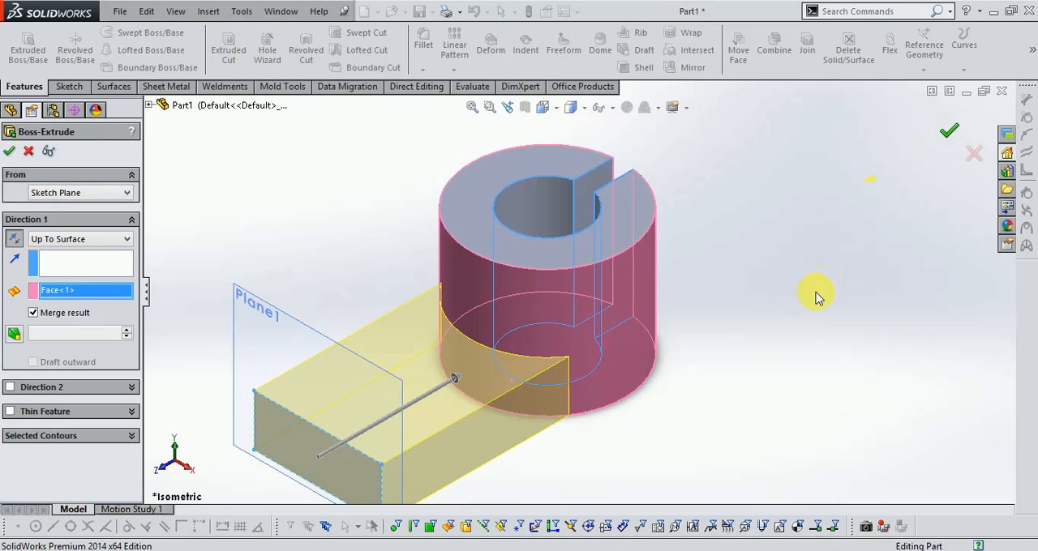
{"action": "scroll", "coordinate": [792, 300], "scroll_direction": "up", "scroll_amount": 1}
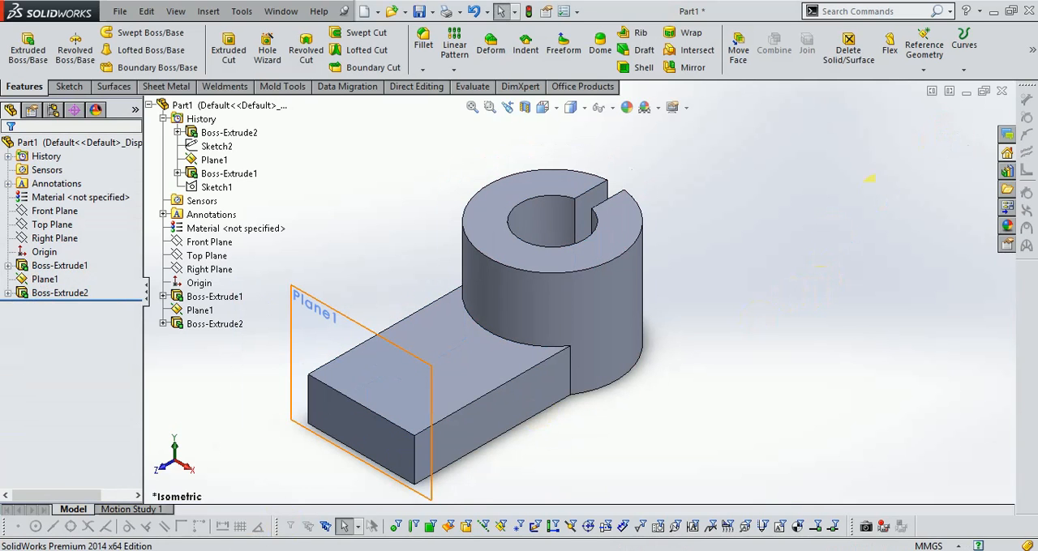
Check the groove in the drawing and sketch a vertical centerline on the arm's end face from the upper edge's midpoint to the origin.
{"action": "left_click", "coordinate": [259, 550]}
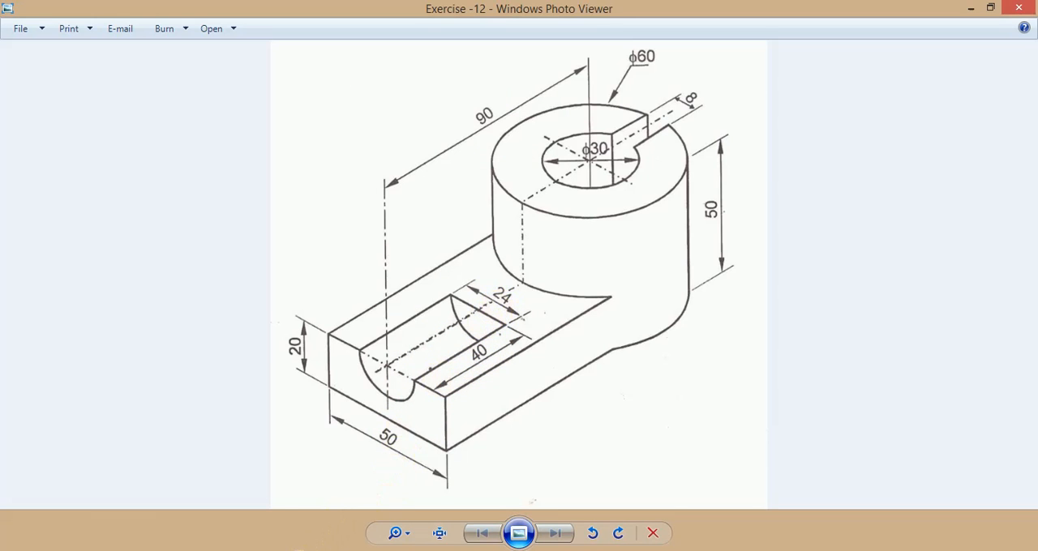
{"action": "mouse_move", "coordinate": [298, 550]}
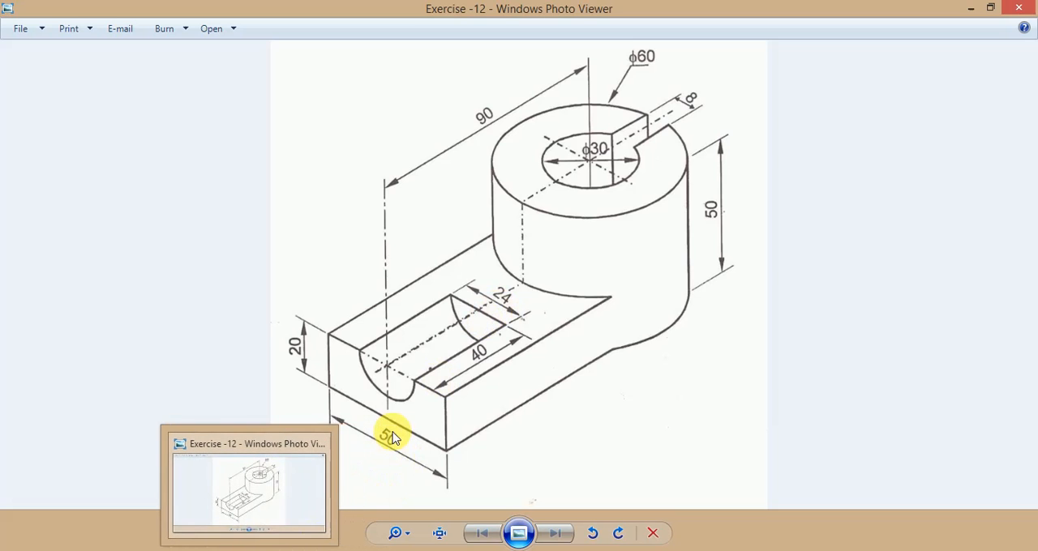
{"action": "left_click", "coordinate": [298, 550]}
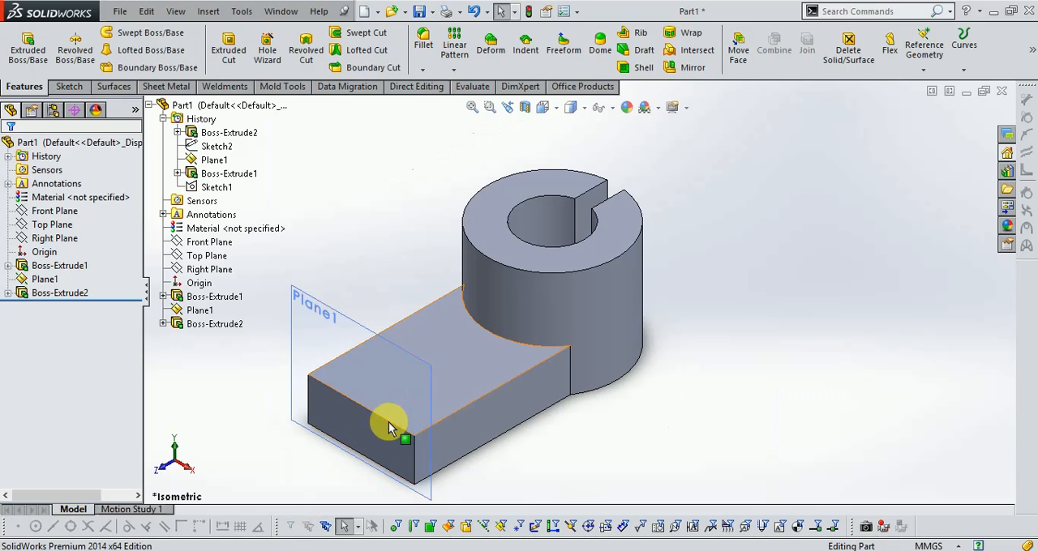
{"action": "left_click", "coordinate": [70, 86]}
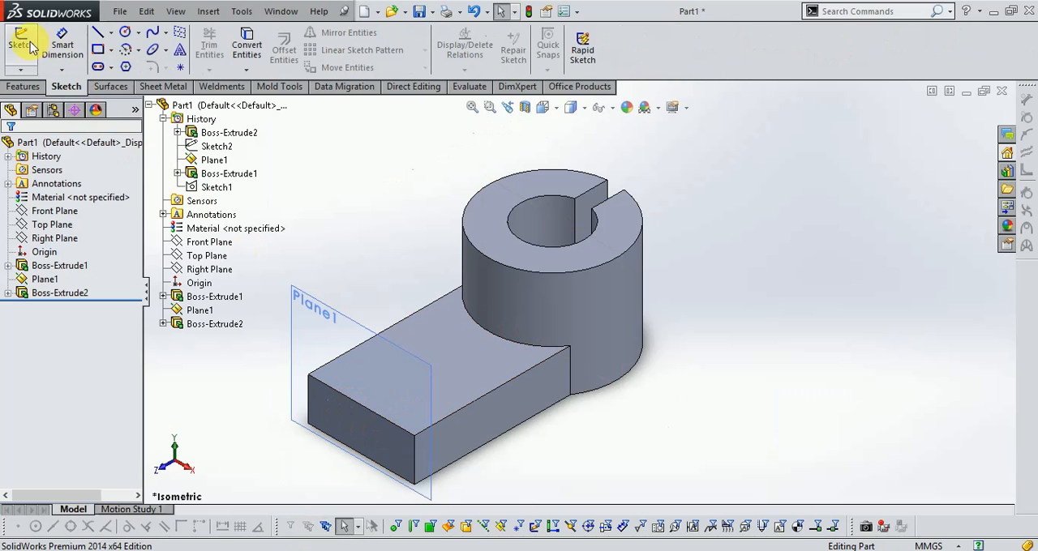
{"action": "left_click", "coordinate": [21, 42]}
{"action": "left_click", "coordinate": [368, 438]}
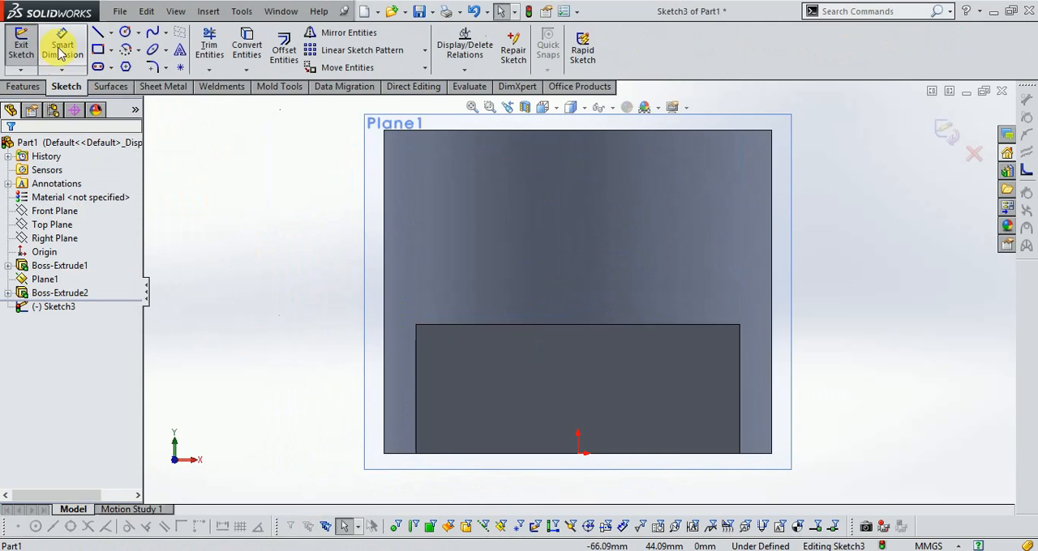
{"action": "left_click", "coordinate": [111, 33]}
{"action": "left_click", "coordinate": [130, 65]}
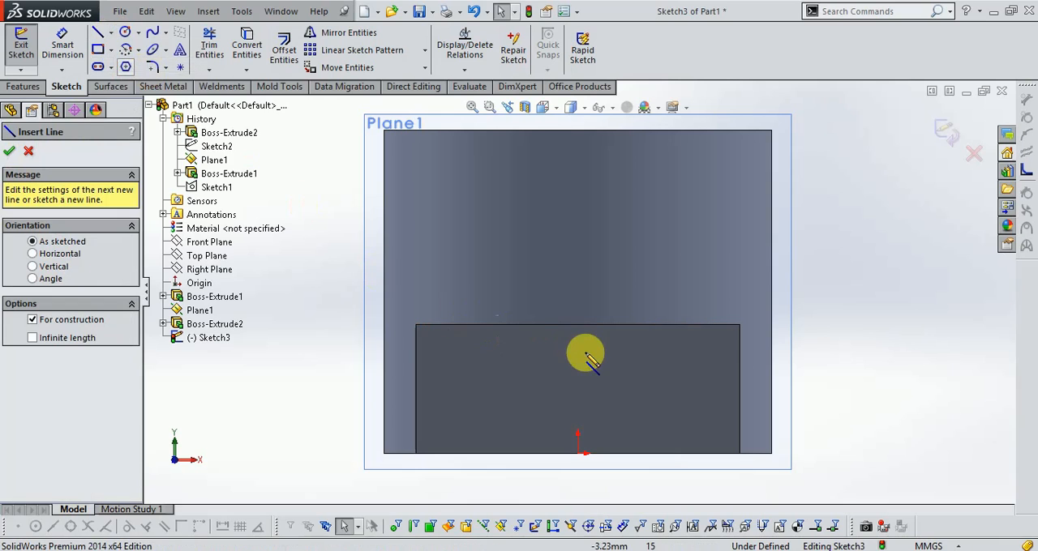
{"action": "left_click", "coordinate": [577, 325]}
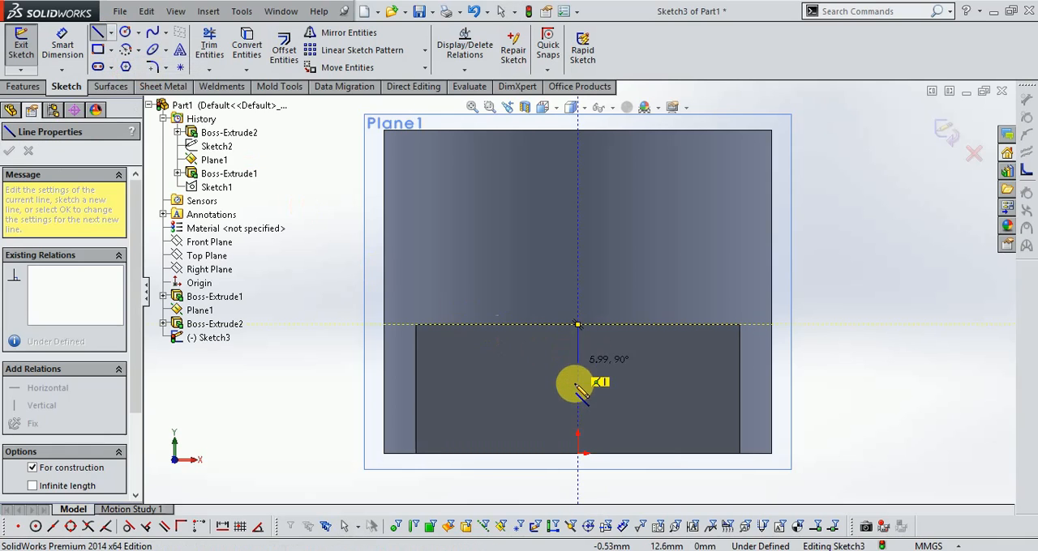
{"action": "left_click", "coordinate": [577, 454]}
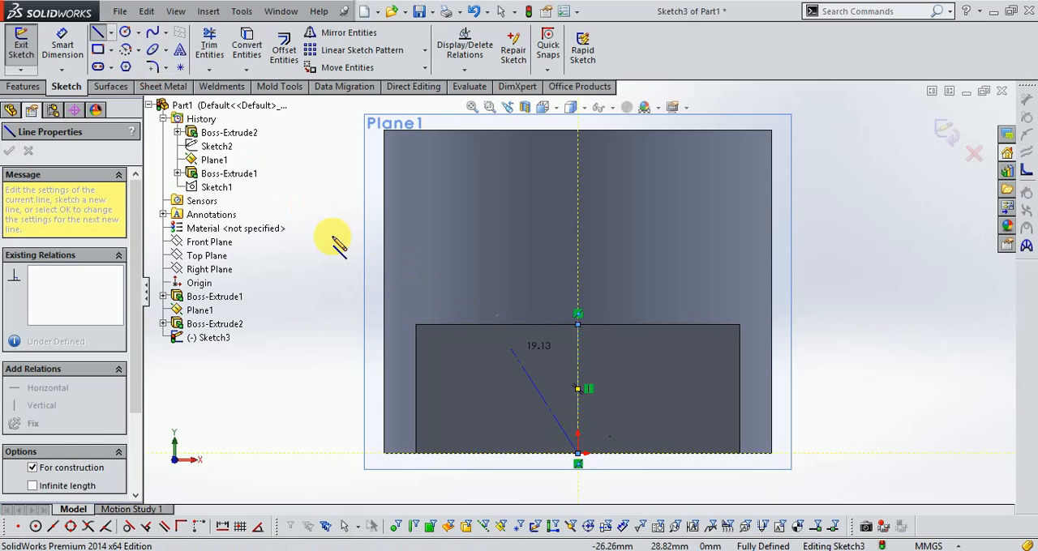
Sketch a downward semicircular centrepoint arc of about 8 mm radius, centred on the centerline's upper end with both ends on the upper edge.
{"action": "left_click", "coordinate": [126, 51]}
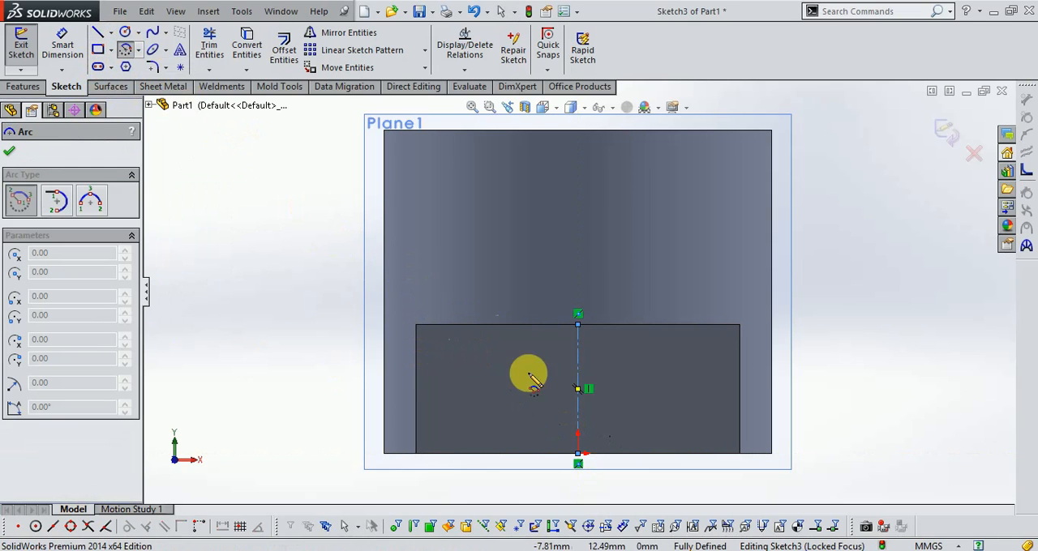
{"action": "left_click", "coordinate": [578, 326]}
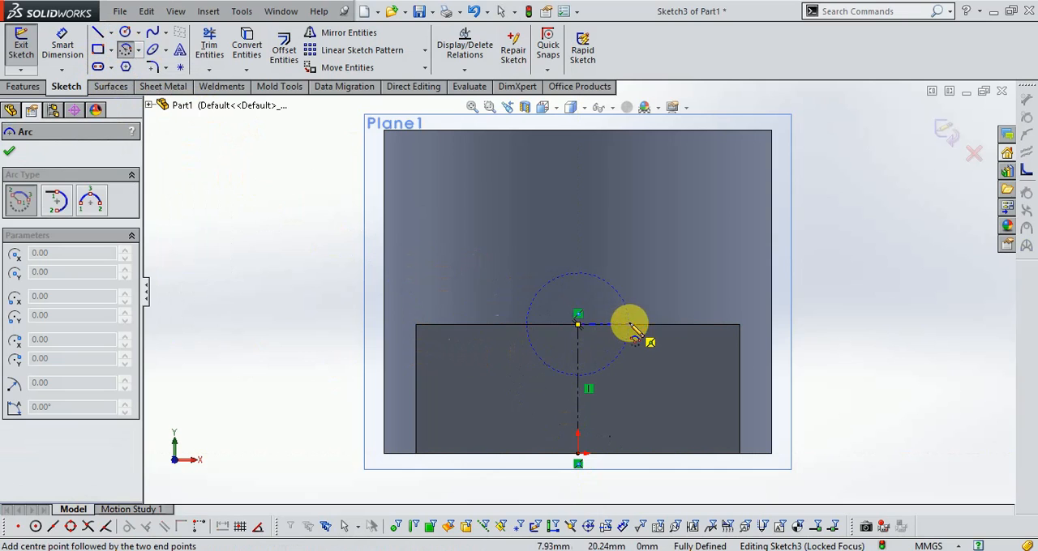
{"action": "left_click", "coordinate": [629, 325]}
{"action": "left_click", "coordinate": [527, 325]}
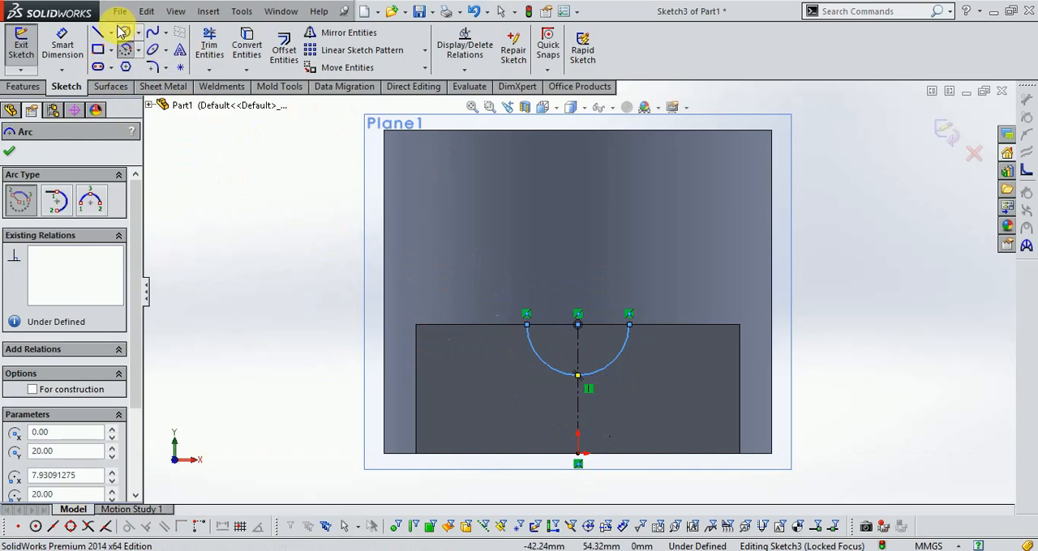
Dimension the semicircular arc's radius as 12 mm.
{"action": "left_click", "coordinate": [62, 45]}
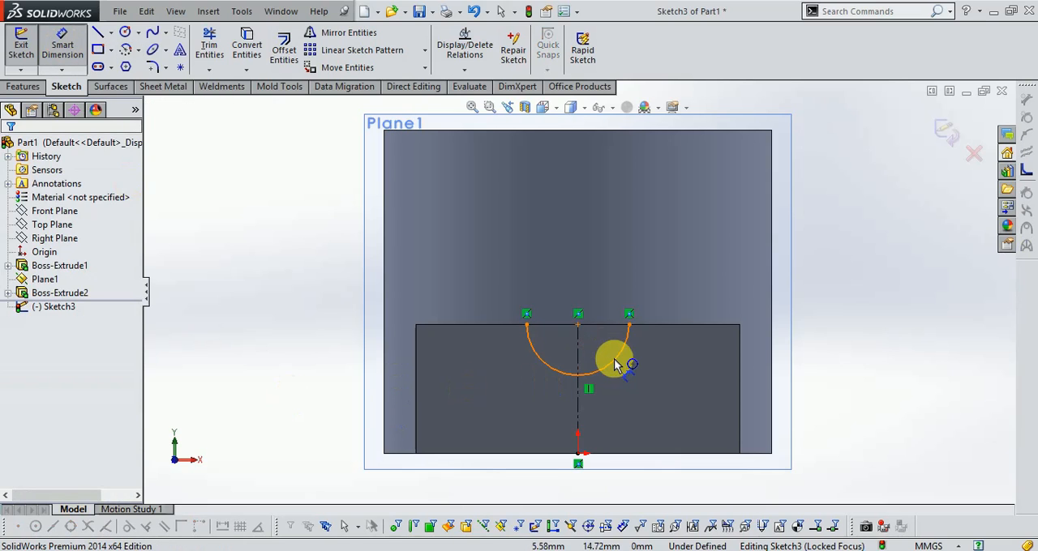
{"action": "left_click", "coordinate": [615, 365]}
{"action": "left_click", "coordinate": [657, 364]}
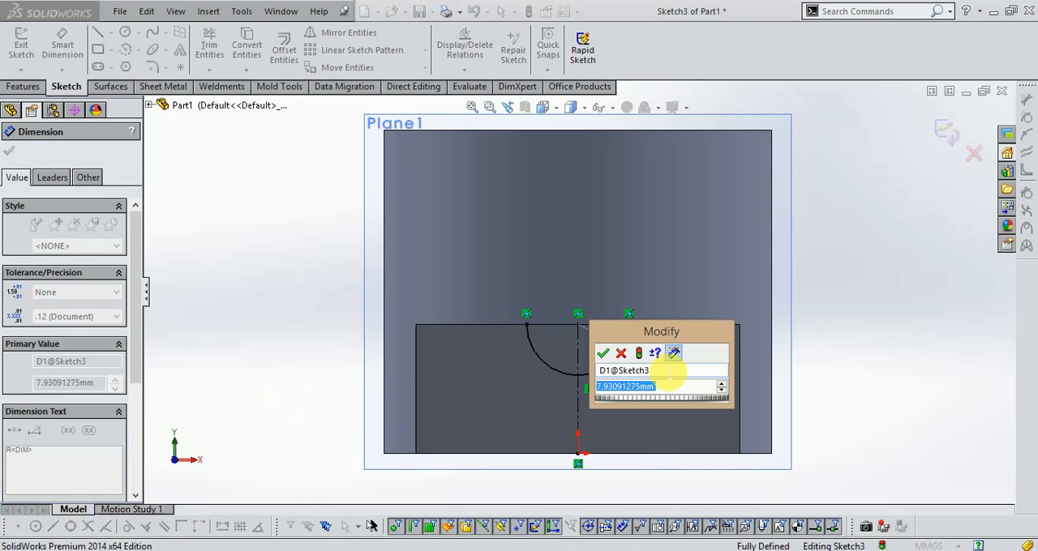
{"action": "type", "text": "12"}
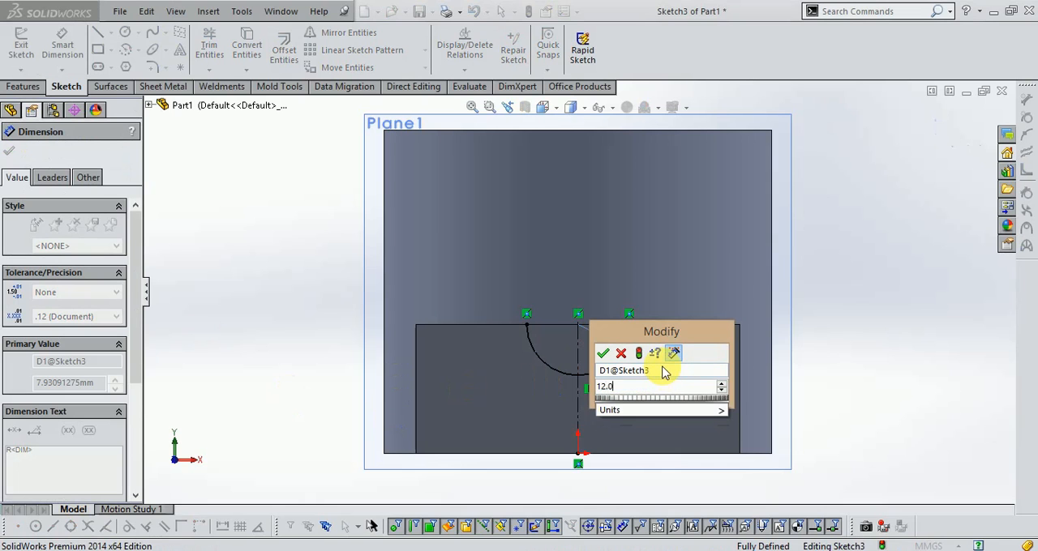
{"action": "key", "text": "Return"}
{"action": "scroll", "coordinate": [677, 336], "scroll_direction": "down", "scroll_amount": 2}
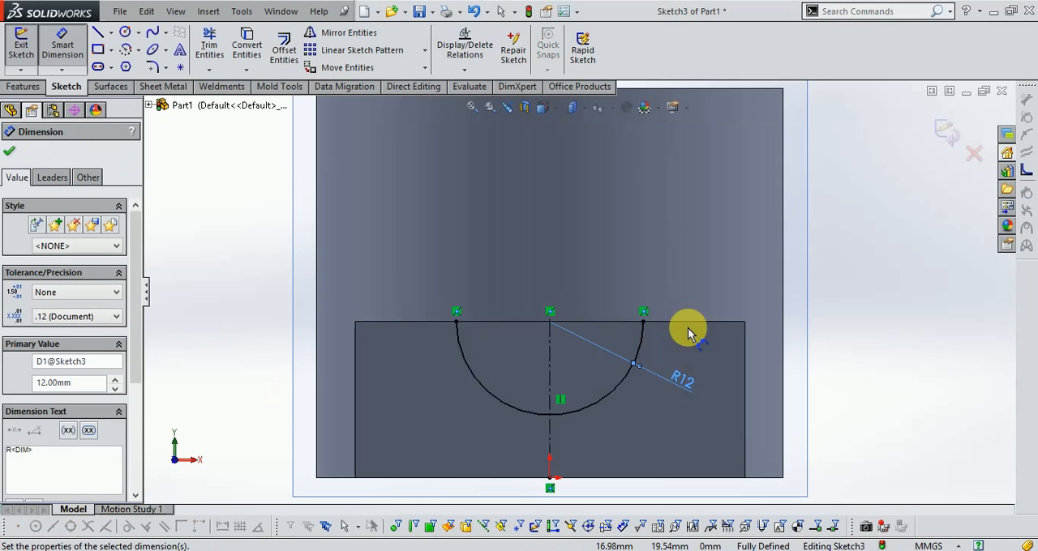
Close the semicircle with a horizontal line between the arc's endpoints and exit the sketch.
{"action": "left_click", "coordinate": [96, 34]}
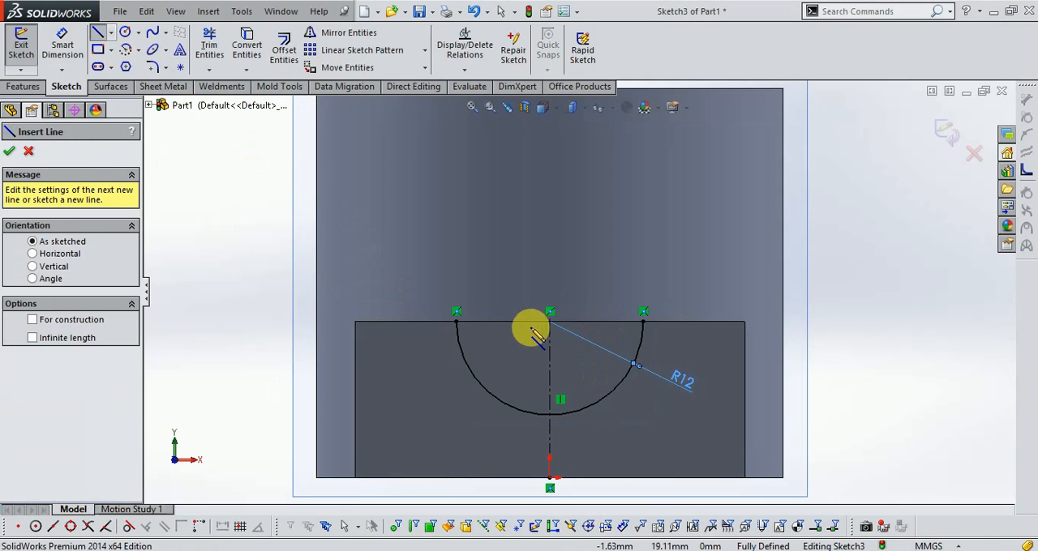
{"action": "left_click", "coordinate": [458, 322]}
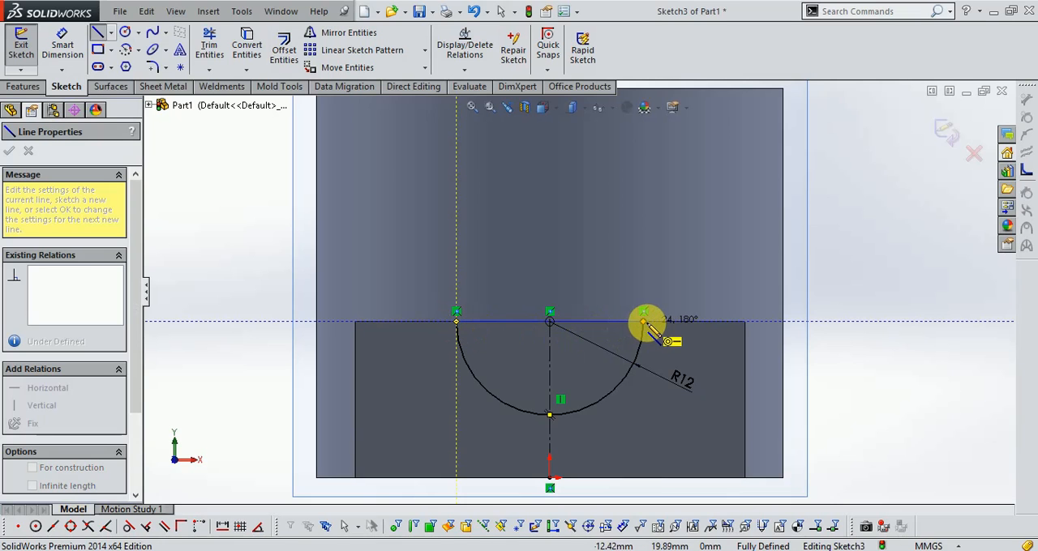
{"action": "left_click", "coordinate": [644, 322]}
{"action": "scroll", "coordinate": [872, 293], "scroll_direction": "up", "scroll_amount": 1}
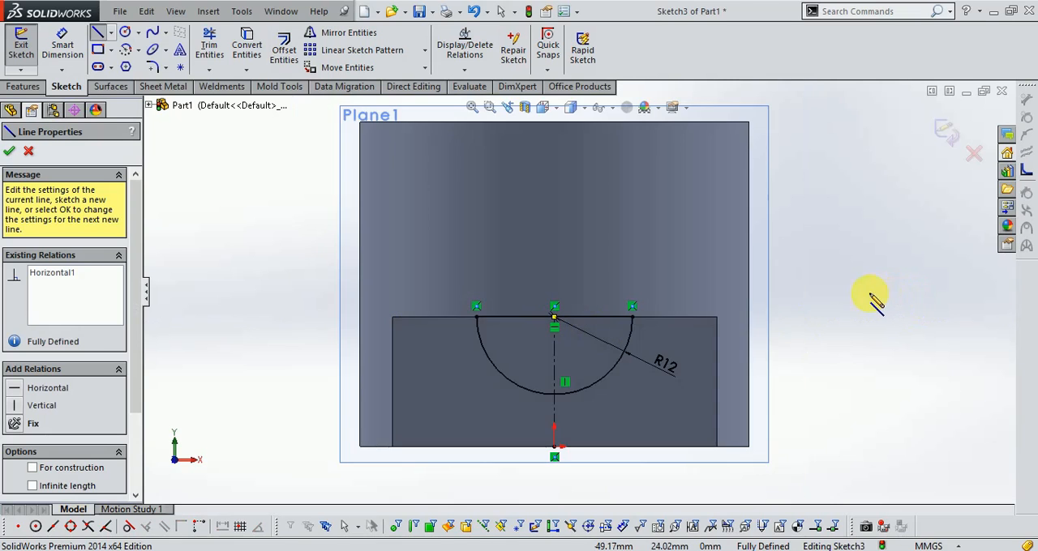
{"action": "scroll", "coordinate": [624, 313], "scroll_direction": "down", "scroll_amount": 1}
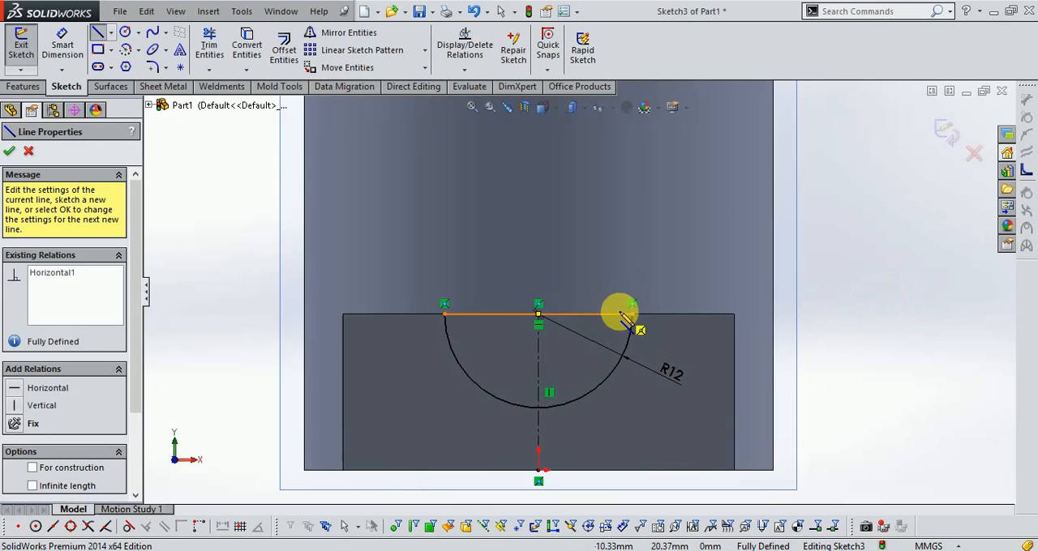
{"action": "left_click", "coordinate": [950, 138]}
Cut the semicircular profile 40 mm deep into the arm as a blind Extruded Cut, checking the groove length against the drawing.
{"action": "mouse_move", "coordinate": [903, 262]}
{"action": "middle_mouse_down"}
{"action": "mouse_move", "coordinate": [874, 294]}
{"action": "mouse_move", "coordinate": [857, 289]}
{"action": "middle_mouse_up"}
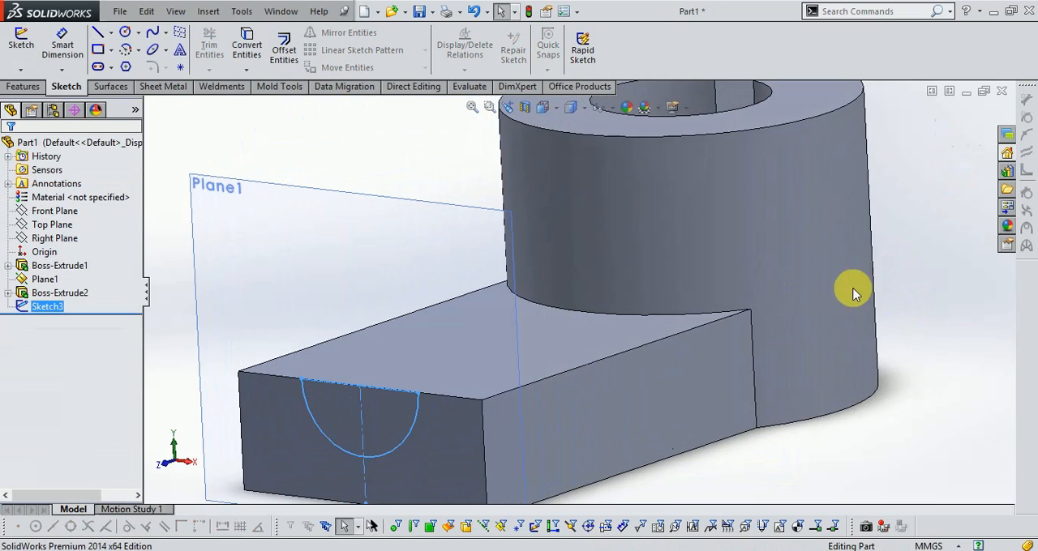
{"action": "left_click", "coordinate": [23, 86]}
{"action": "left_click", "coordinate": [229, 48]}
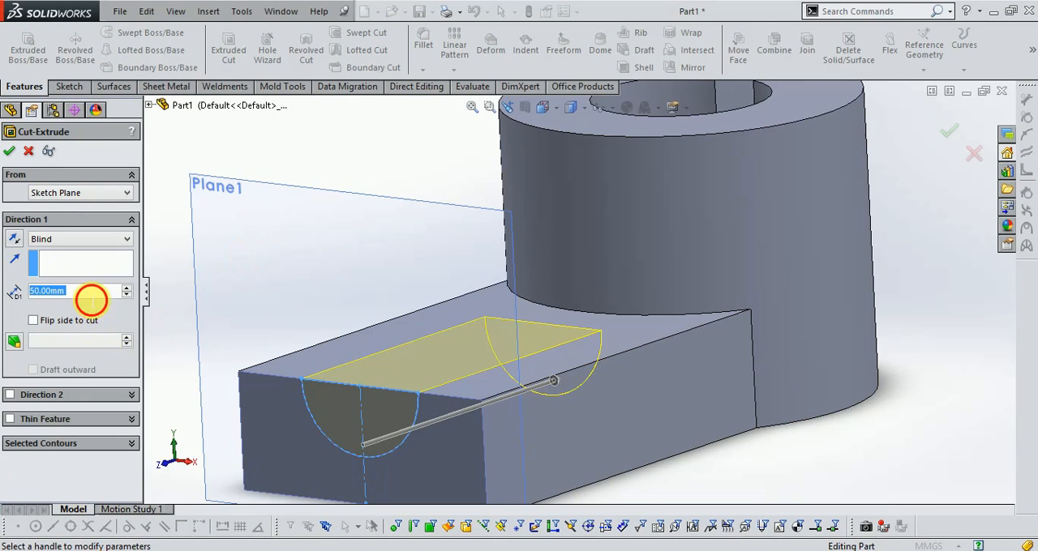
{"action": "type", "text": "40"}
{"action": "key", "text": "Return"}
{"action": "left_click", "coordinate": [186, 550]}
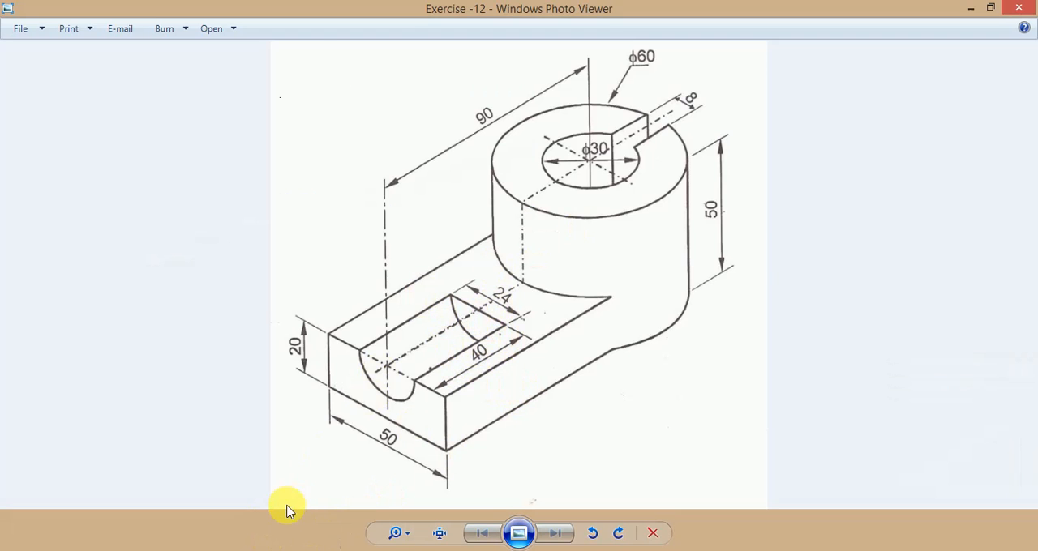
{"action": "left_click", "coordinate": [290, 548]}
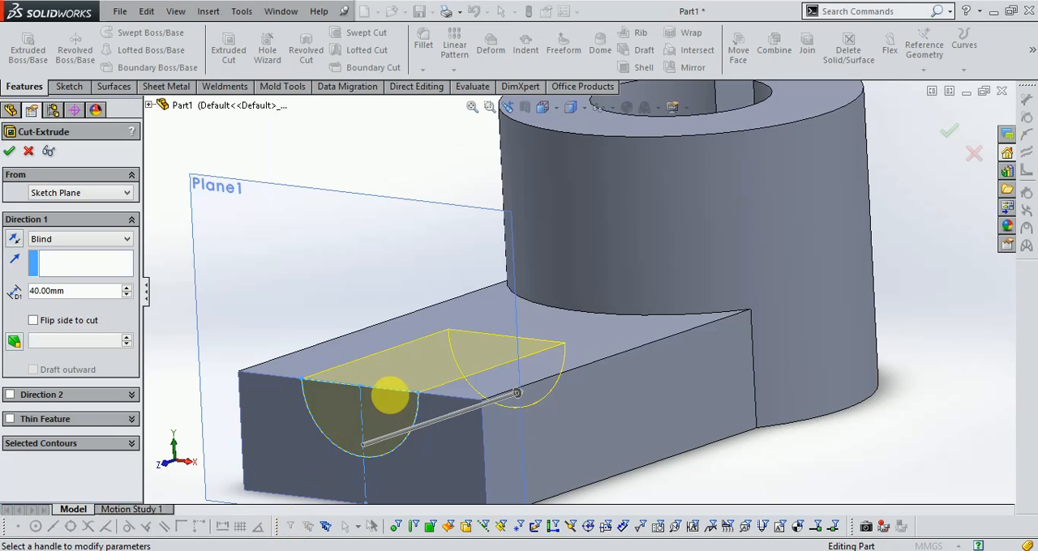
{"action": "left_click", "coordinate": [11, 151]}
Hide the Plane1 reference plane.
{"action": "left_click", "coordinate": [287, 248]}
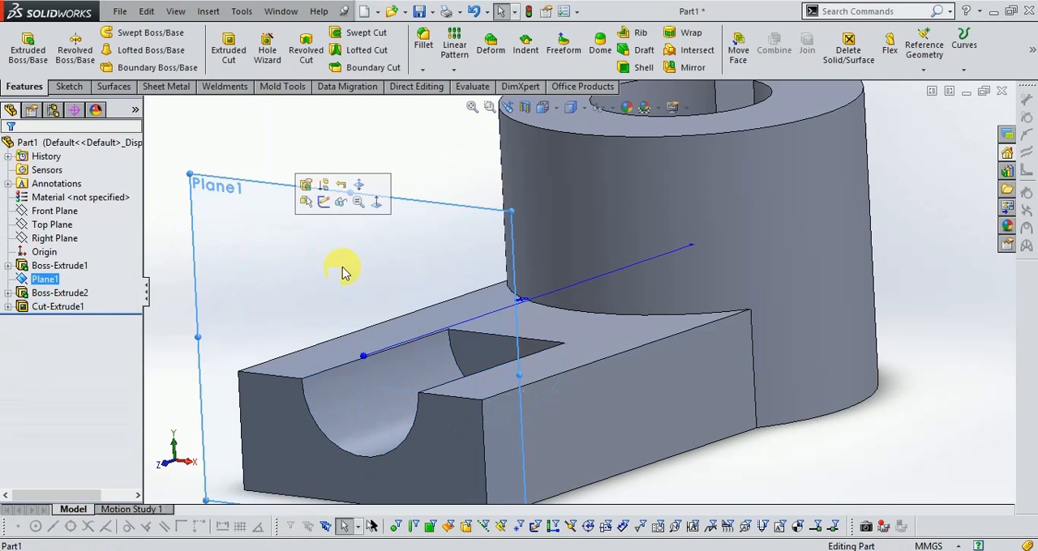
{"action": "scroll", "coordinate": [519, 335], "scroll_direction": "up", "scroll_amount": 3}
{"action": "middle_click_drag", "start_coordinate": [838, 335], "coordinate": [798, 367]}
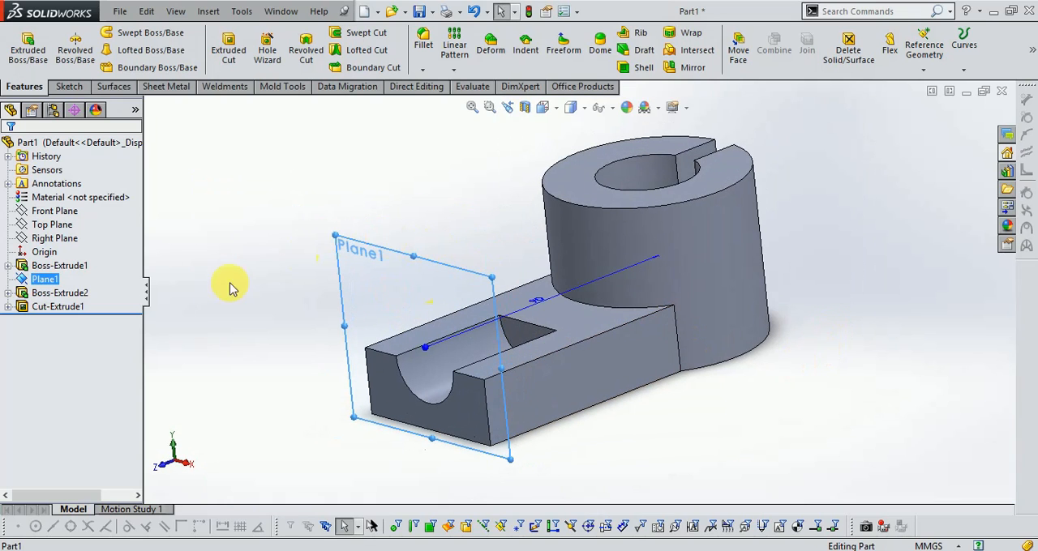
{"action": "right_click", "coordinate": [54, 280]}
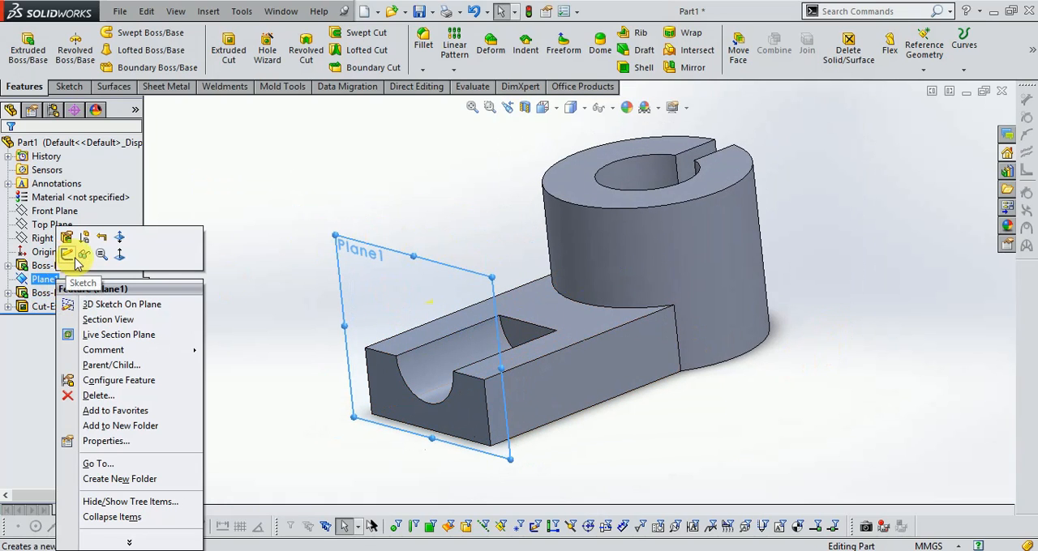
{"action": "left_click", "coordinate": [83, 256]}
Set the view orientation of the bracket to isometric.
{"action": "middle_click_drag", "start_coordinate": [292, 292], "coordinate": [292, 315]}
{"action": "left_click", "coordinate": [542, 108]}
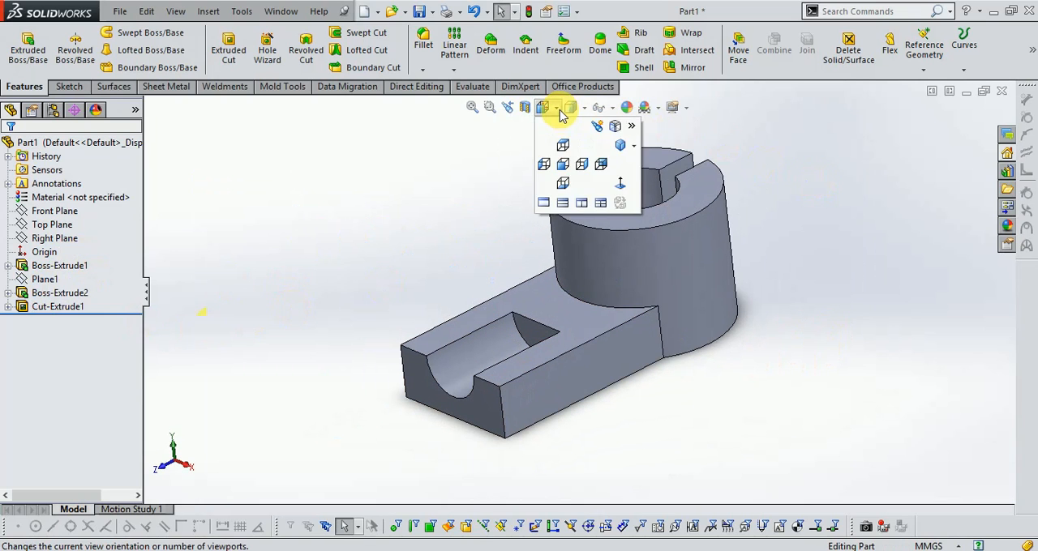
{"action": "left_click", "coordinate": [619, 148]}
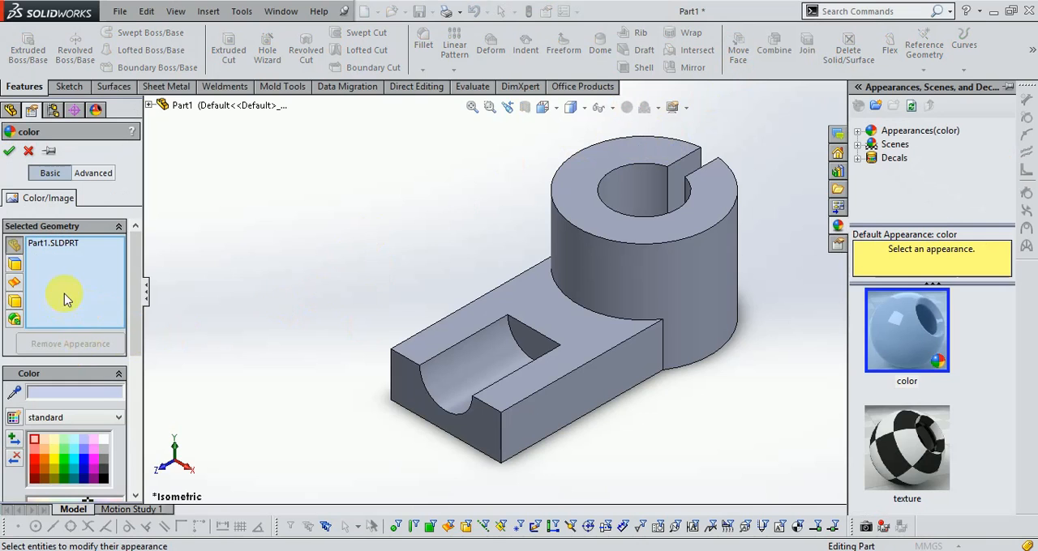
Box-select the whole bracket for the appearance edit, try light grey, and set its color to orange from the basic colors.
{"action": "scroll", "coordinate": [217, 313], "scroll_direction": "up", "scroll_amount": 1}
{"action": "scroll", "coordinate": [699, 277], "scroll_direction": "down", "scroll_amount": 1}
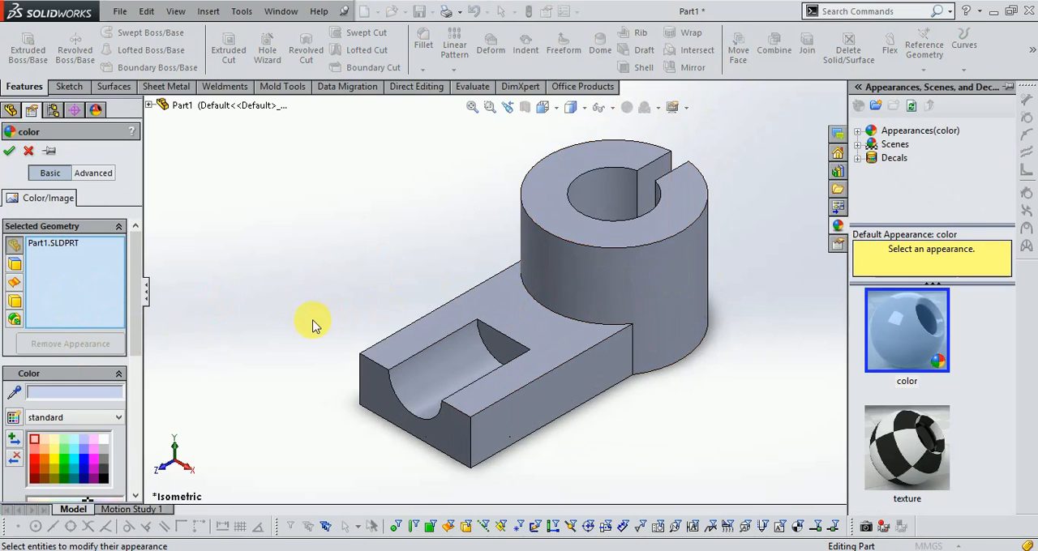
{"action": "scroll", "coordinate": [313, 322], "scroll_direction": "up", "scroll_amount": 1}
{"action": "left_click_drag", "start_coordinate": [286, 159], "coordinate": [766, 482]}
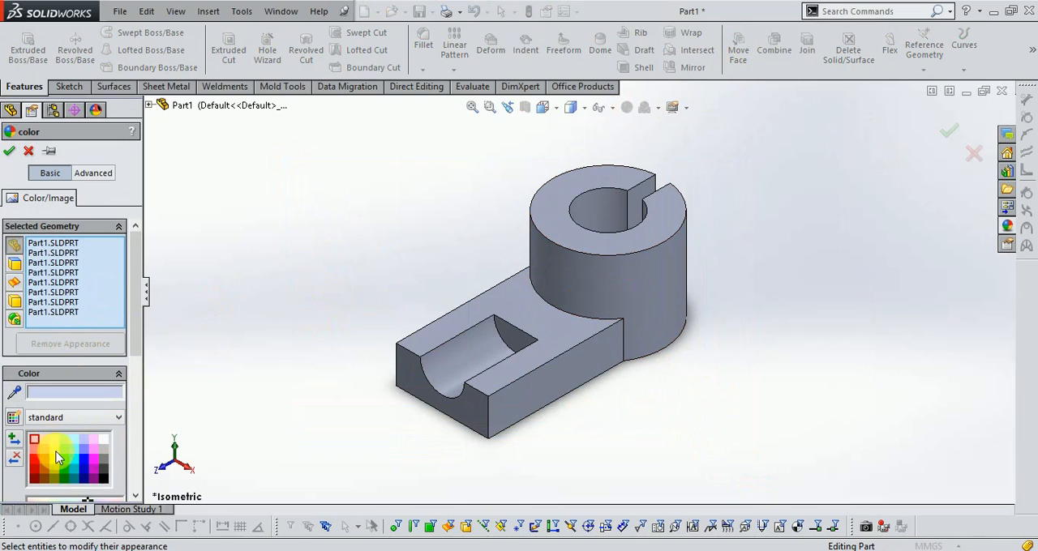
{"action": "left_click", "coordinate": [105, 454]}
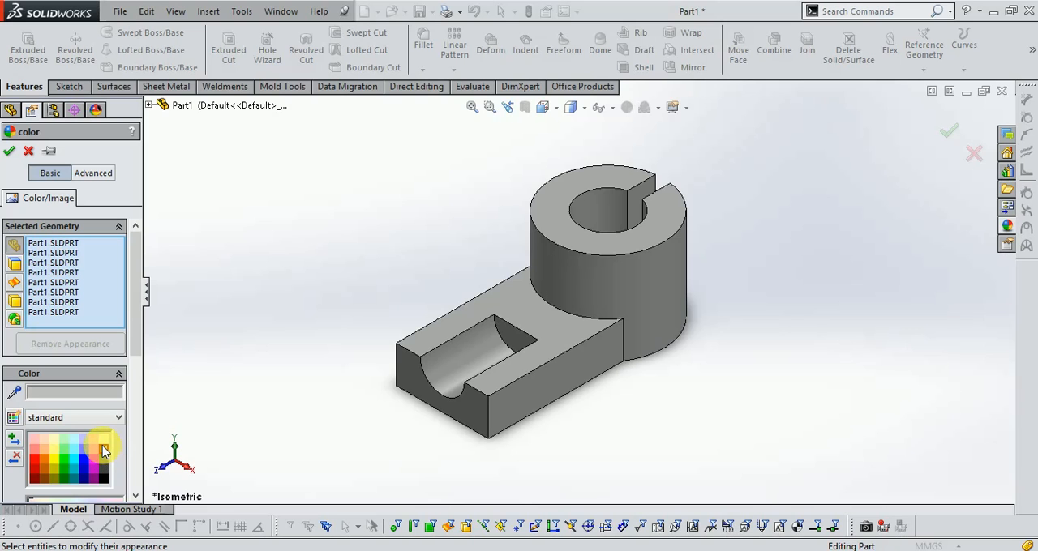
{"action": "left_click", "coordinate": [97, 394]}
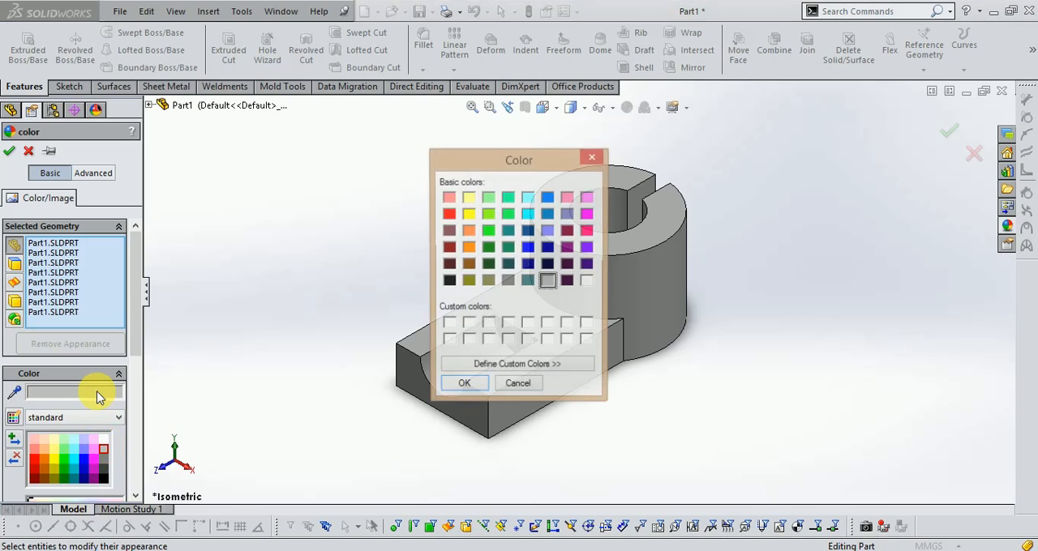
{"action": "left_click", "coordinate": [469, 248]}
{"action": "left_click", "coordinate": [461, 388]}
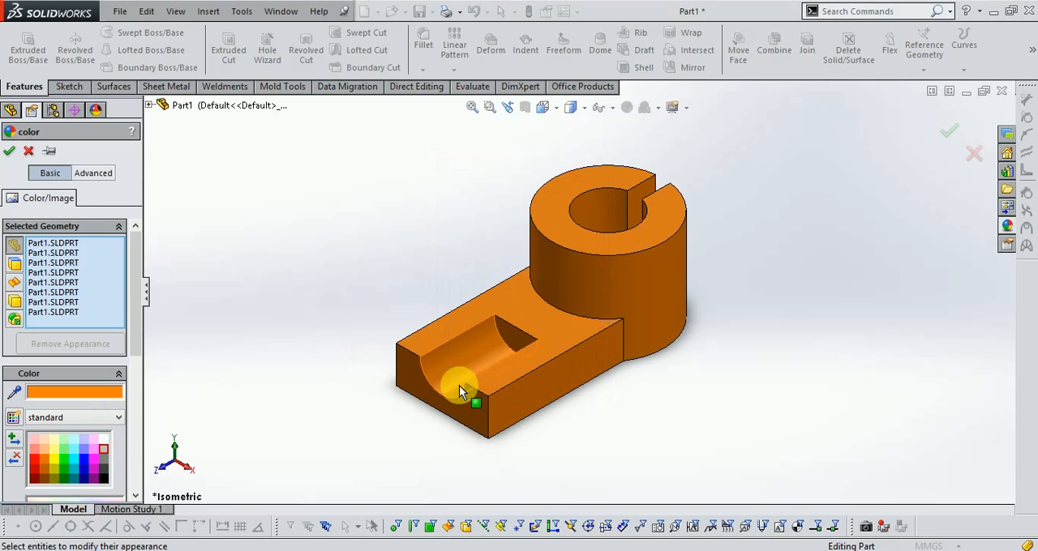
Lighten the part's orange to a luminance of 150 as a custom color and apply the appearance.
{"action": "scroll", "coordinate": [754, 198], "scroll_direction": "down", "scroll_amount": 2}
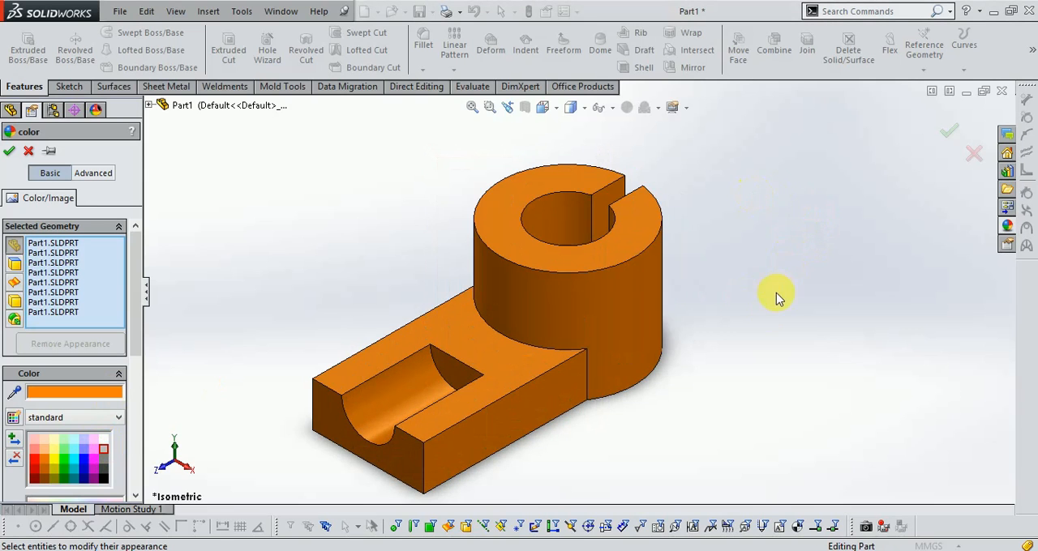
{"action": "left_click", "coordinate": [88, 396]}
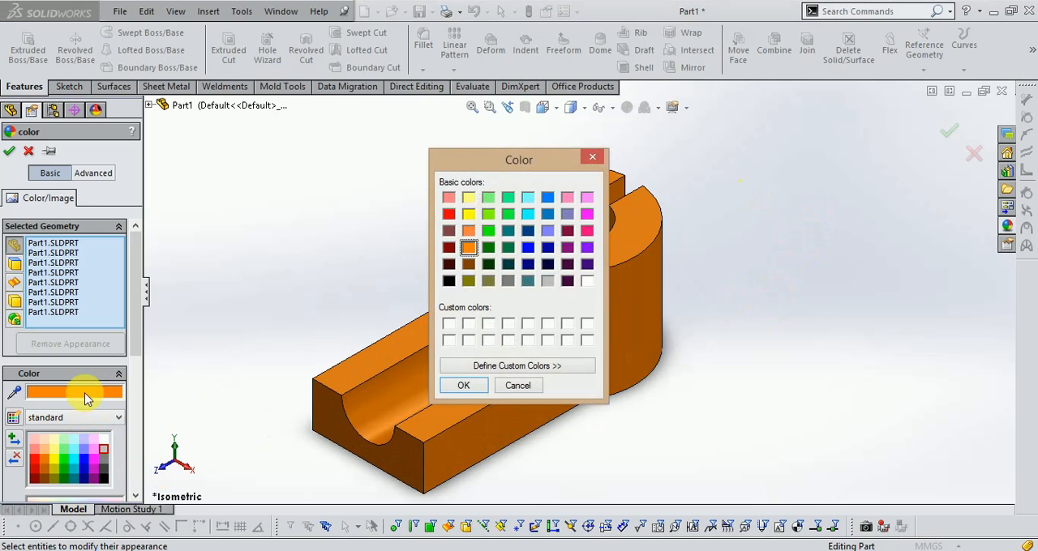
{"action": "left_click", "coordinate": [536, 367]}
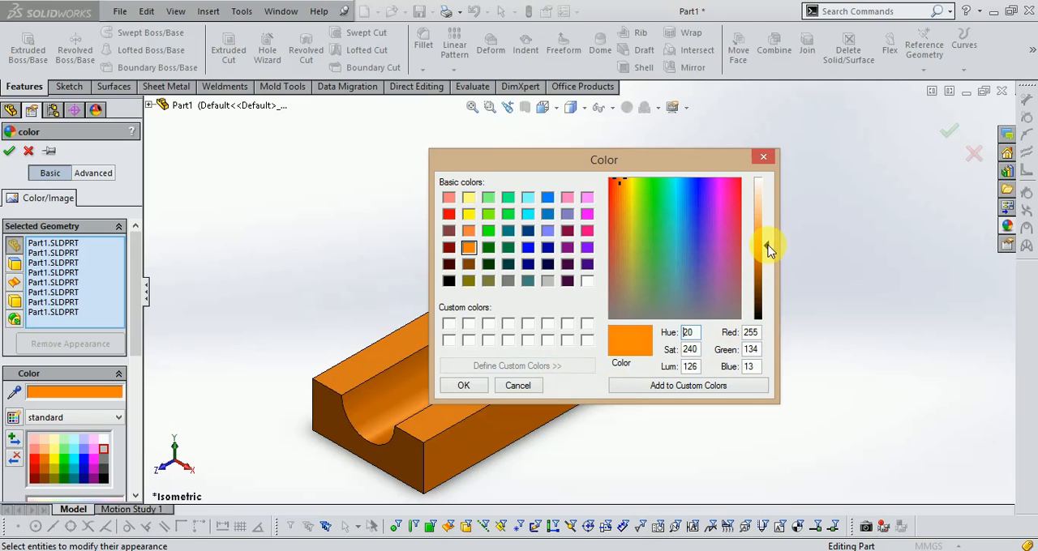
{"action": "left_click_drag", "start_coordinate": [767, 239], "coordinate": [767, 235]}
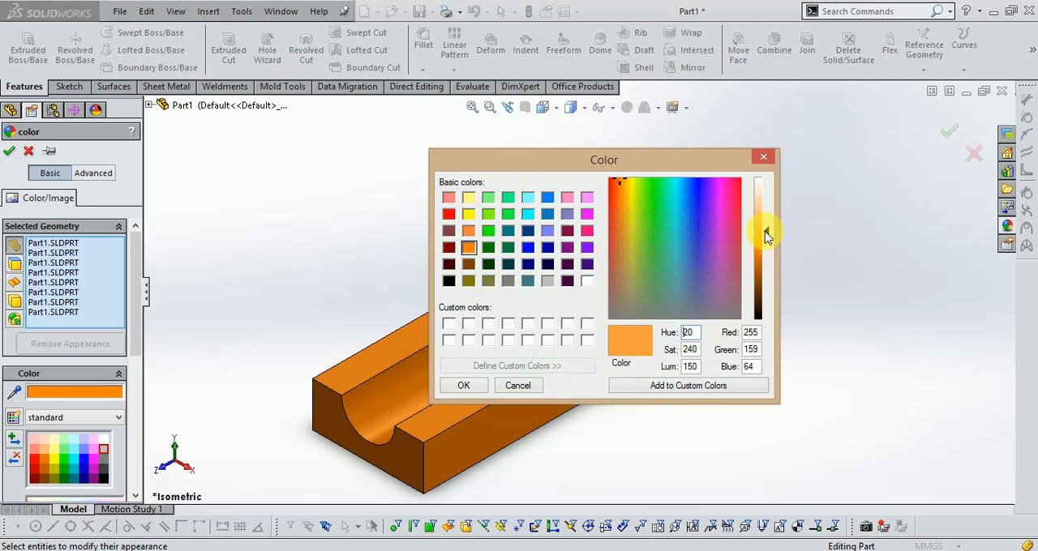
{"action": "left_click", "coordinate": [466, 386]}
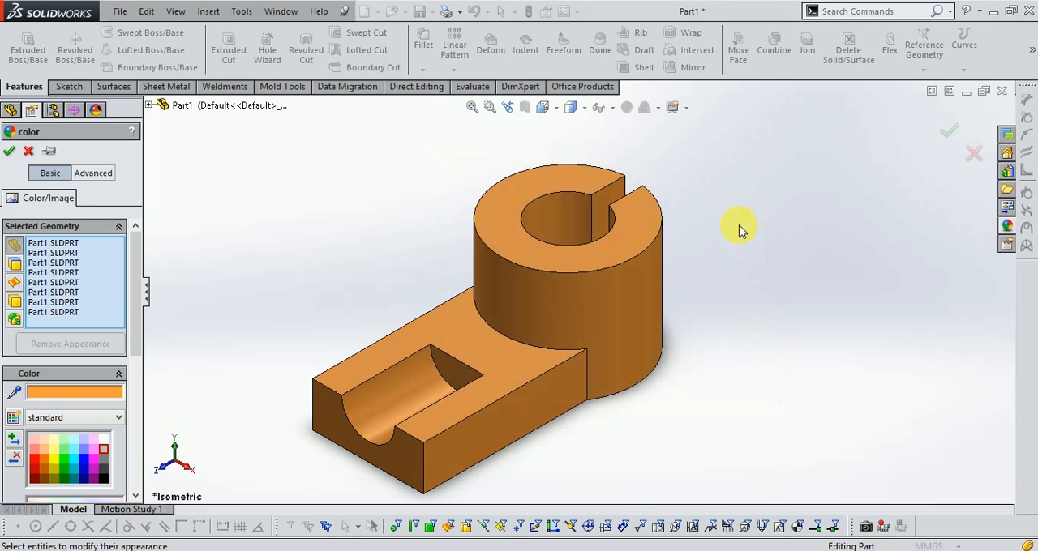
{"action": "left_click", "coordinate": [948, 134]}
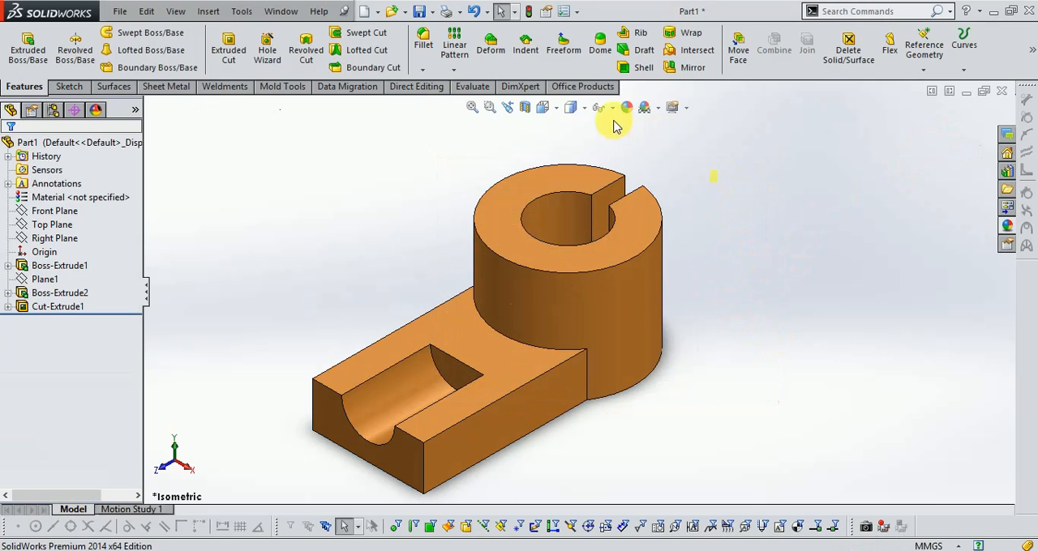
{"action": "scroll", "coordinate": [799, 297], "scroll_direction": "down", "scroll_amount": 1}
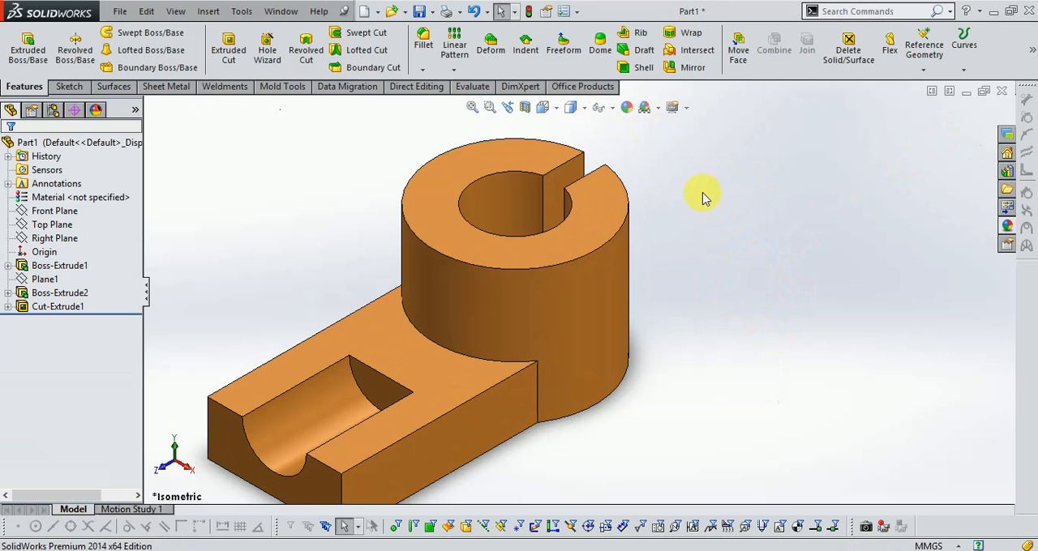
{"action": "scroll", "coordinate": [701, 185], "scroll_direction": "up", "scroll_amount": 1}
{"action": "scroll", "coordinate": [444, 383], "scroll_direction": "down", "scroll_amount": 1}
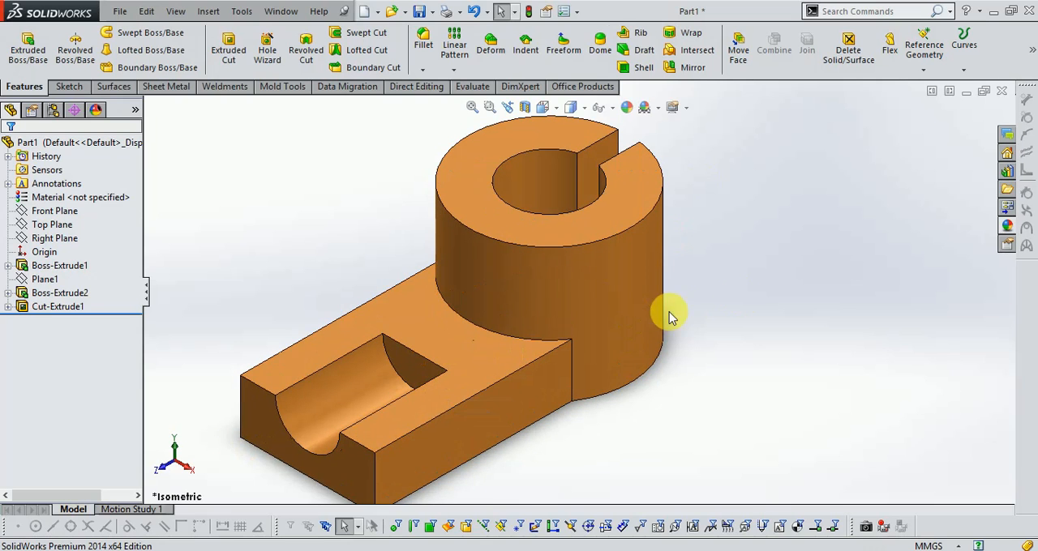